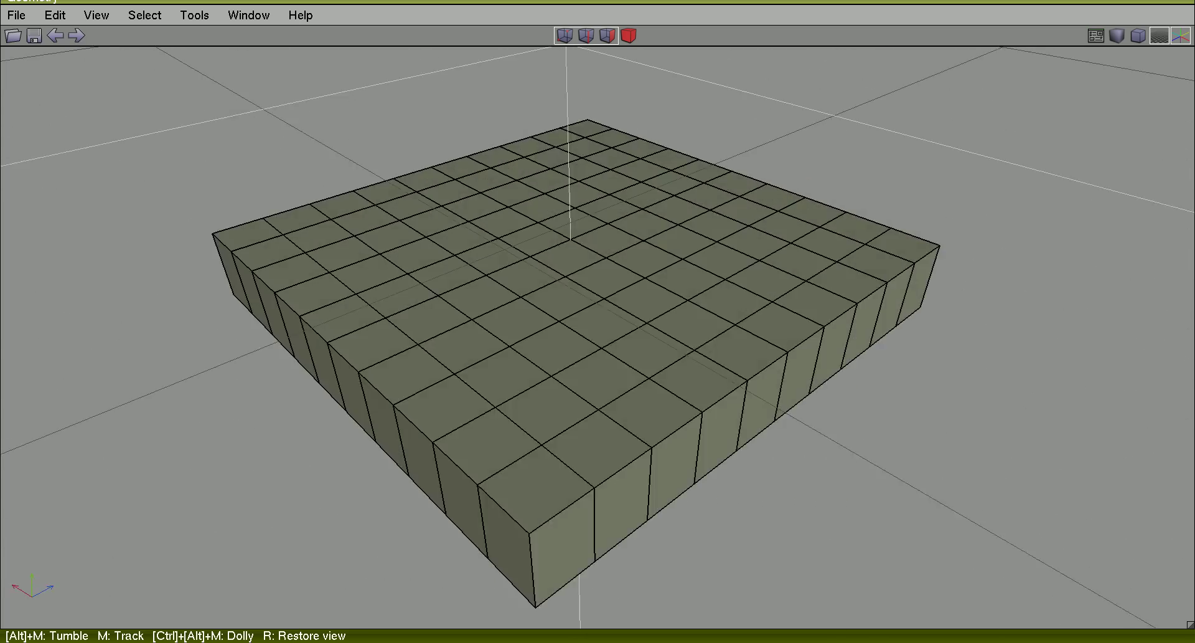
Select the full edge ring through a top edge one cell in from the slab's right side, and clear the selection
scroll(642, 348, down, 2)
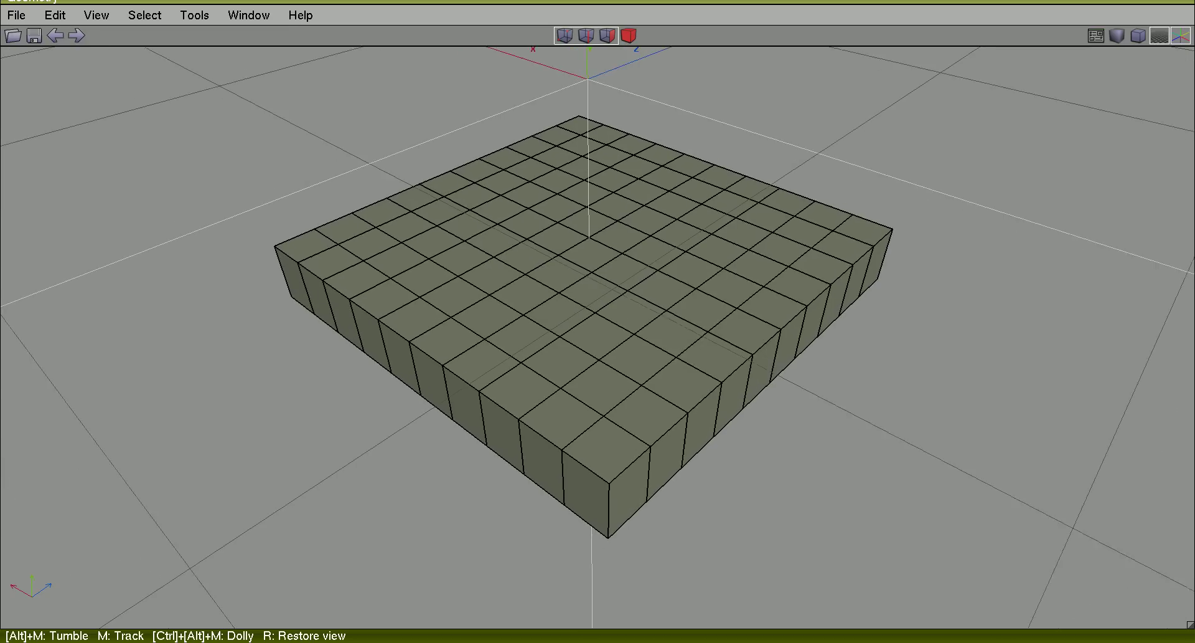
middle_drag(944, 349, 953, 341)
scroll(944, 349, up, 3)
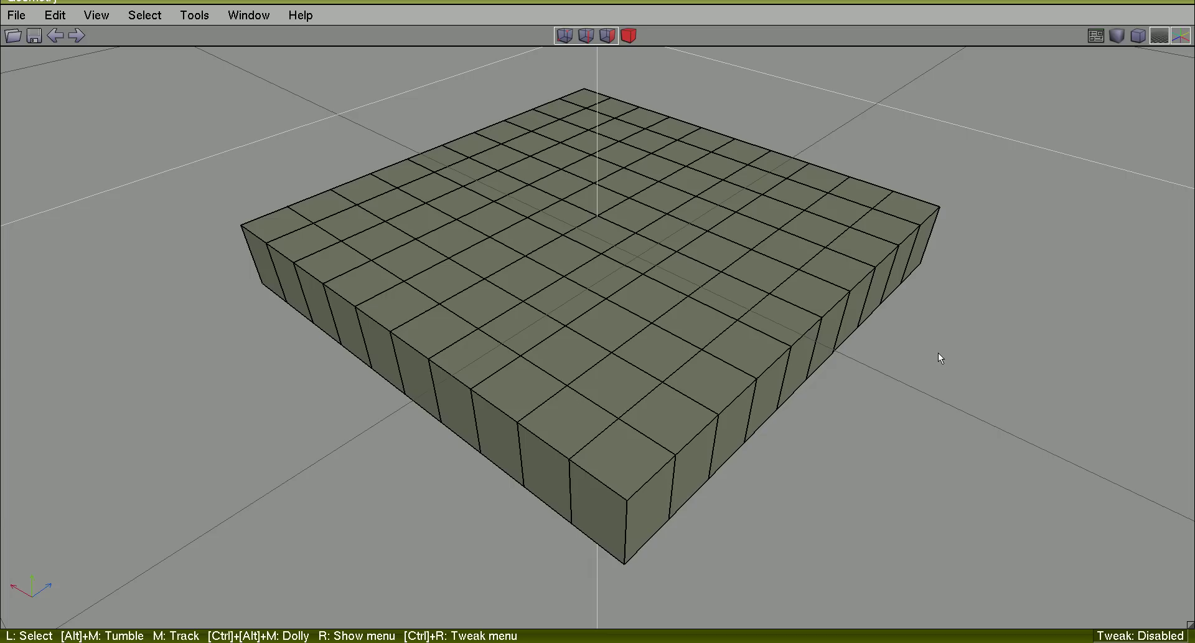
click(812, 263)
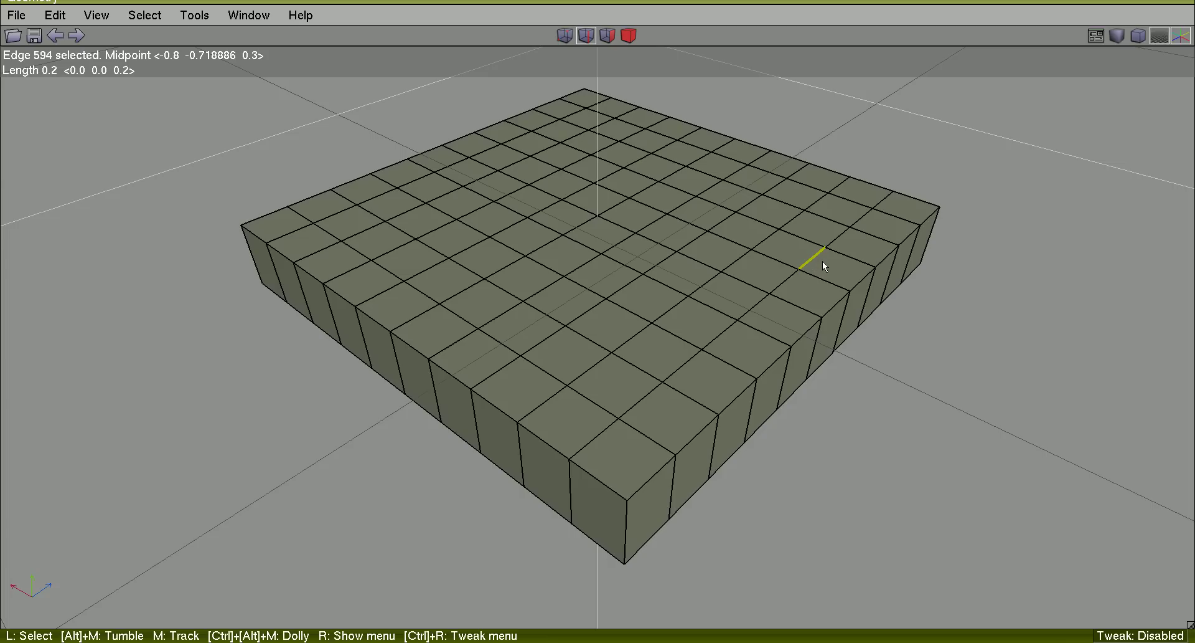
click(142, 17)
mouse_move(181, 129)
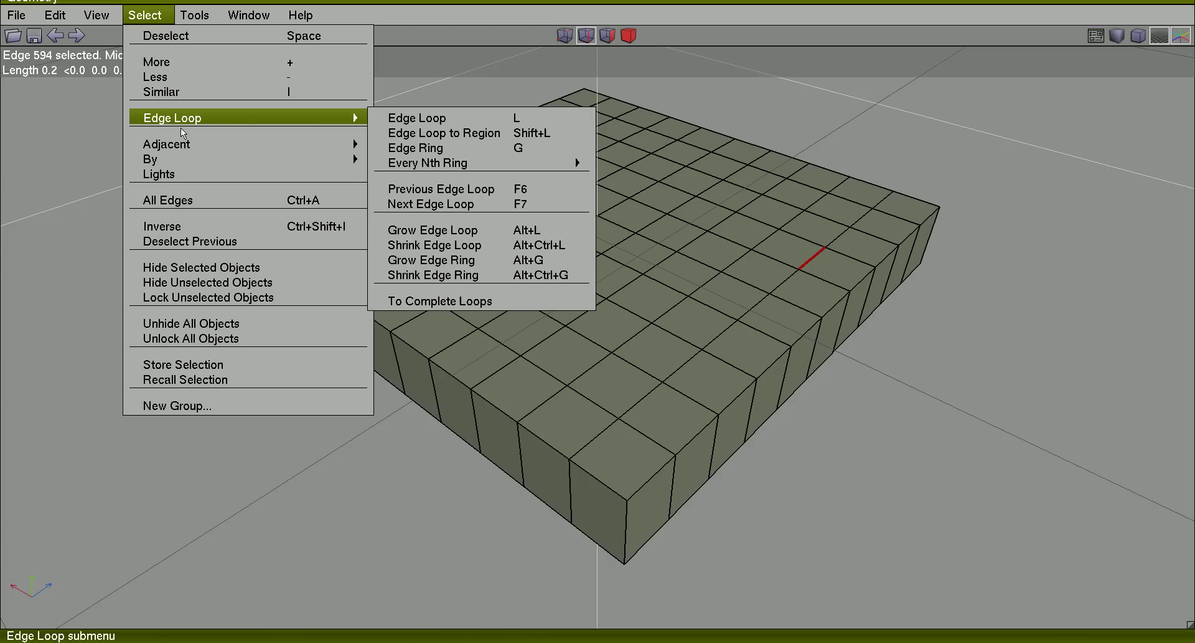
click(457, 151)
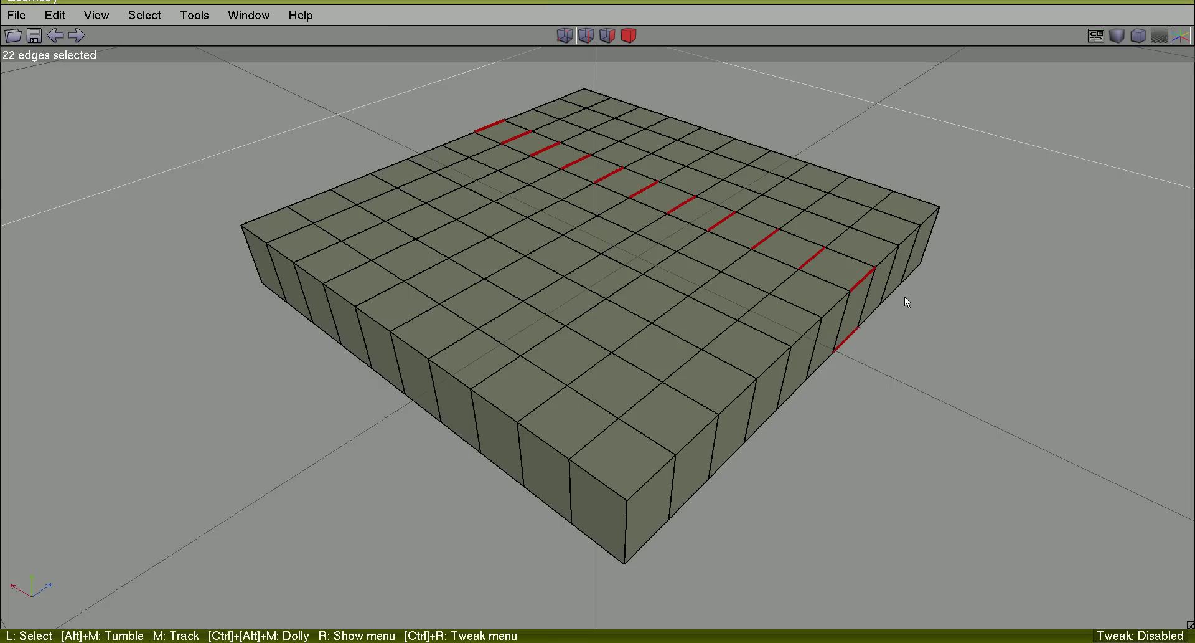
key(space)
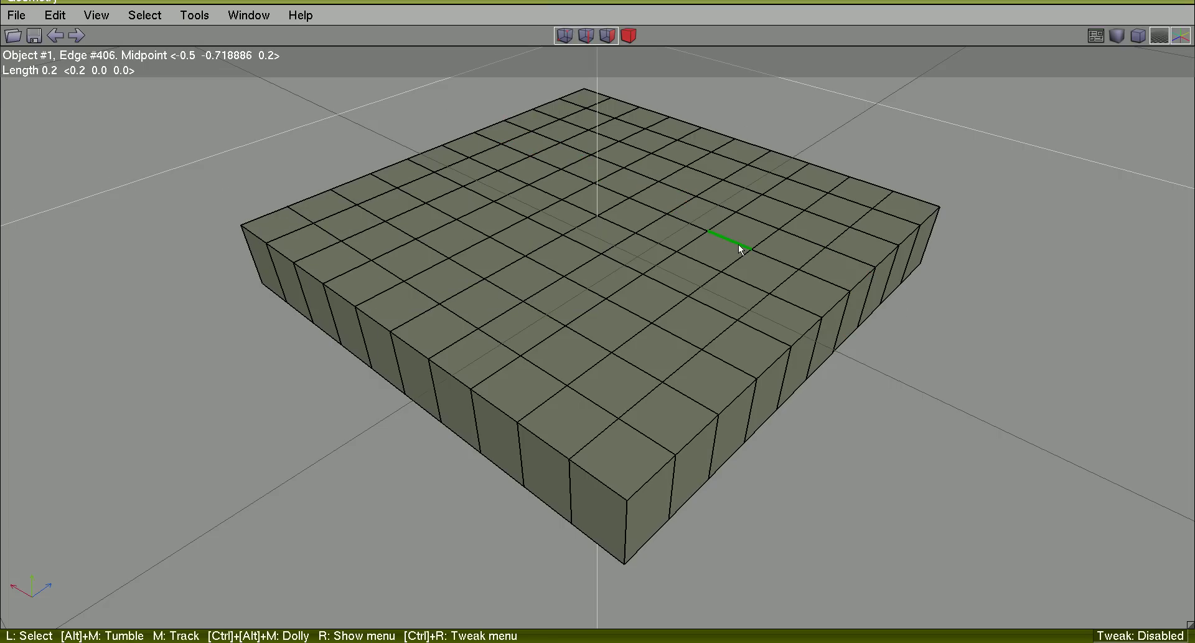
Select the edge ring running perpendicular to the previous one from a top-face edge, and clear the selection
click(740, 249)
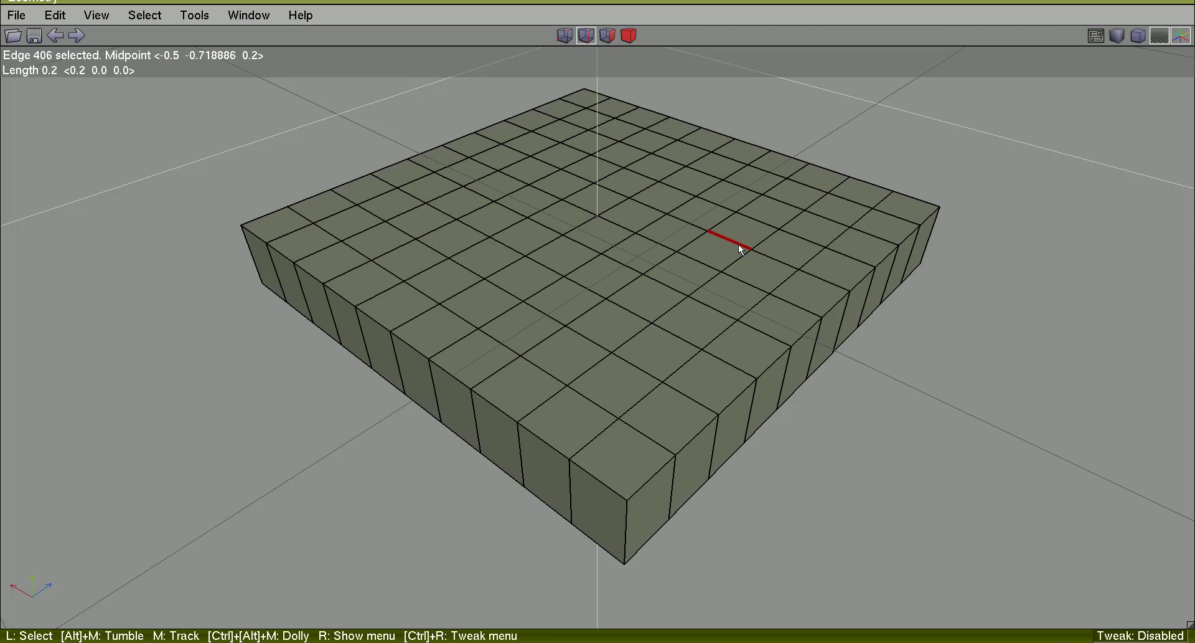
key(g)
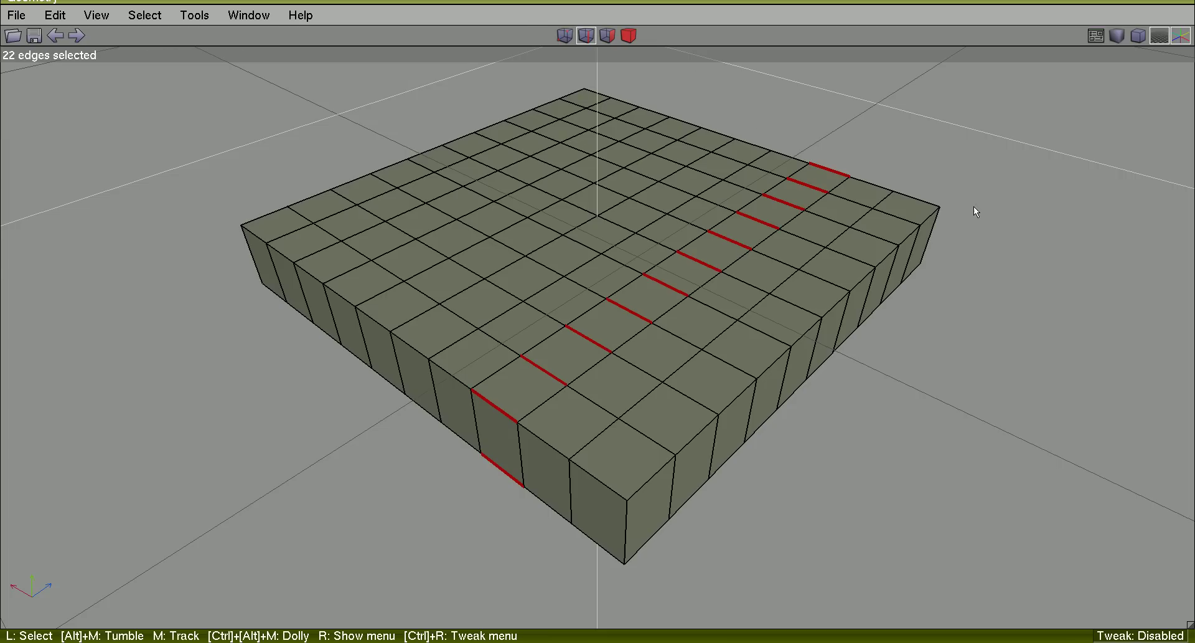
key(space)
Select the partial edge ring between two parallel edges in the same row of the top face, and clear the selection
click(807, 259)
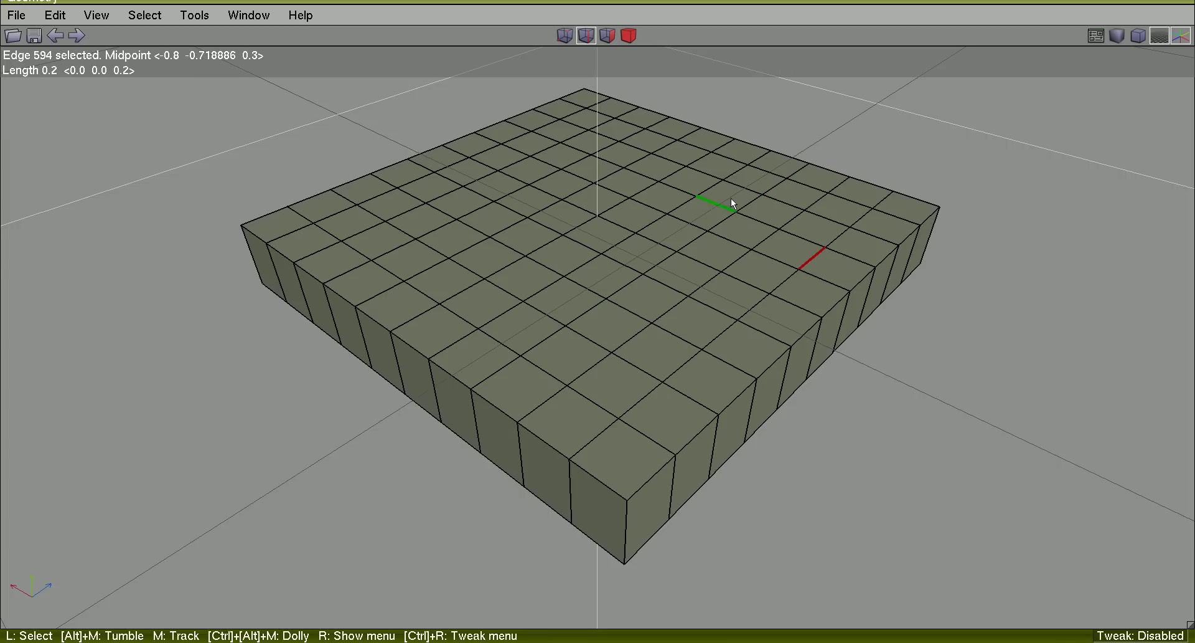
click(541, 156)
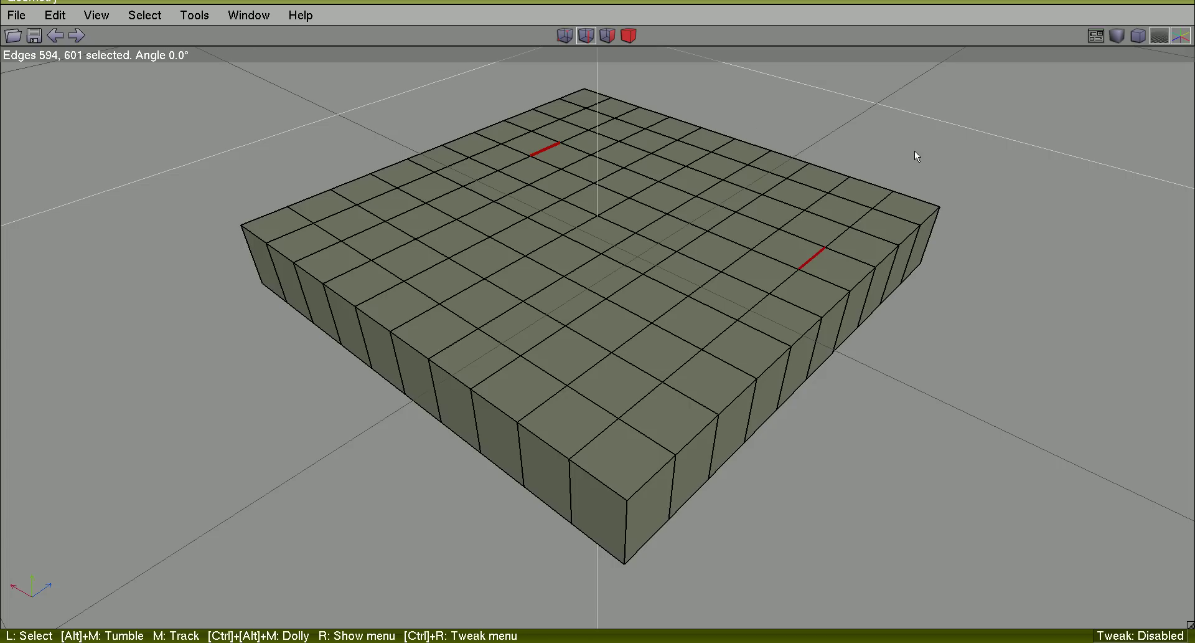
key(g)
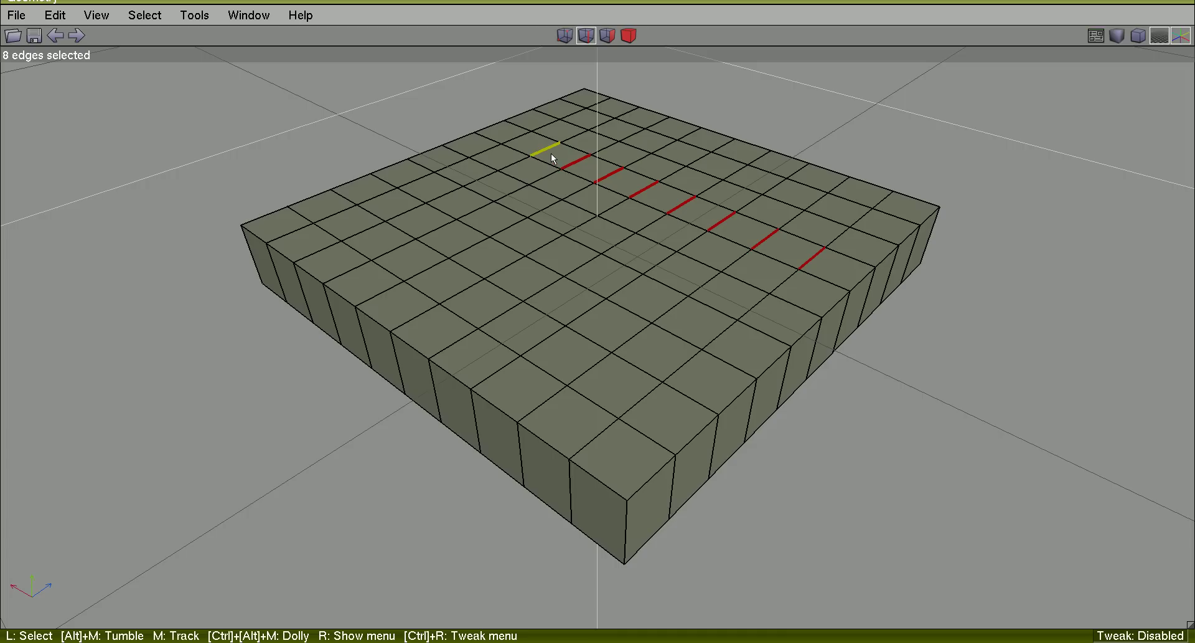
key(space)
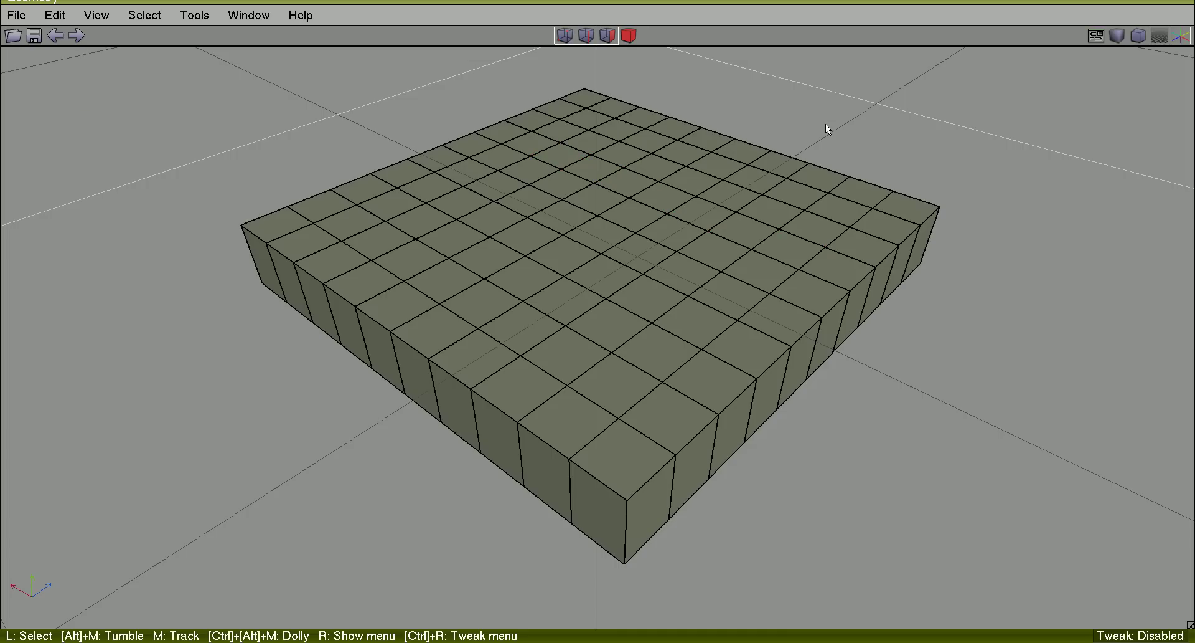
mouse_move(829, 192)
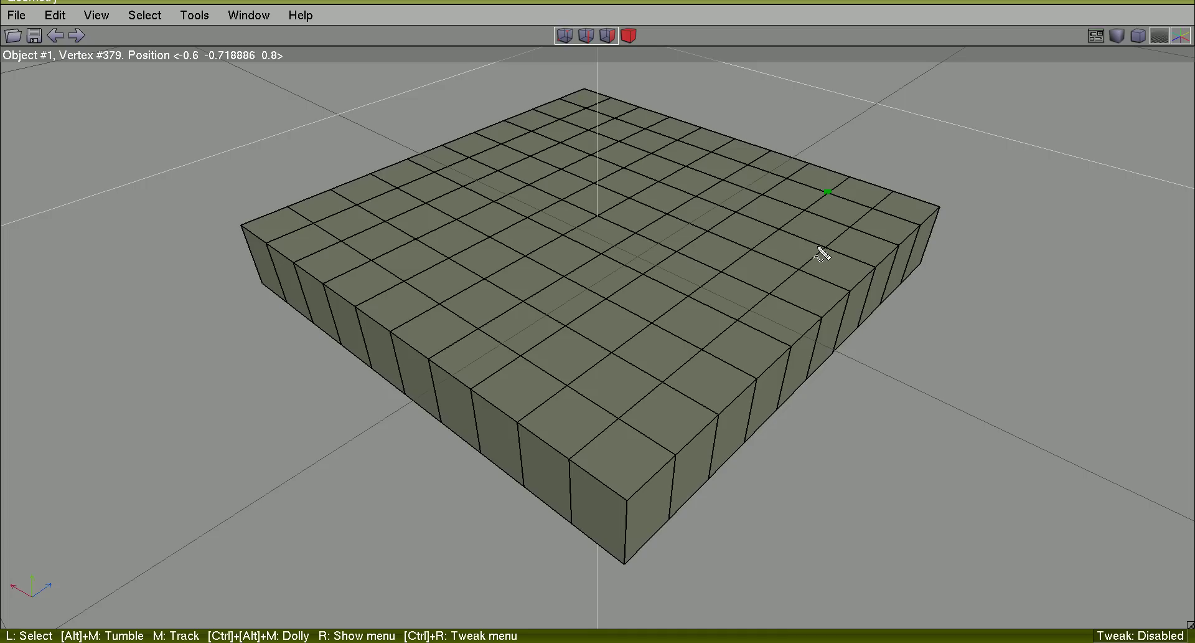
mouse_move(808, 258)
mouse_down()
mouse_move(590, 169)
mouse_move(419, 263)
mouse_move(423, 250)
mouse_move(415, 265)
mouse_move(444, 261)
mouse_up()
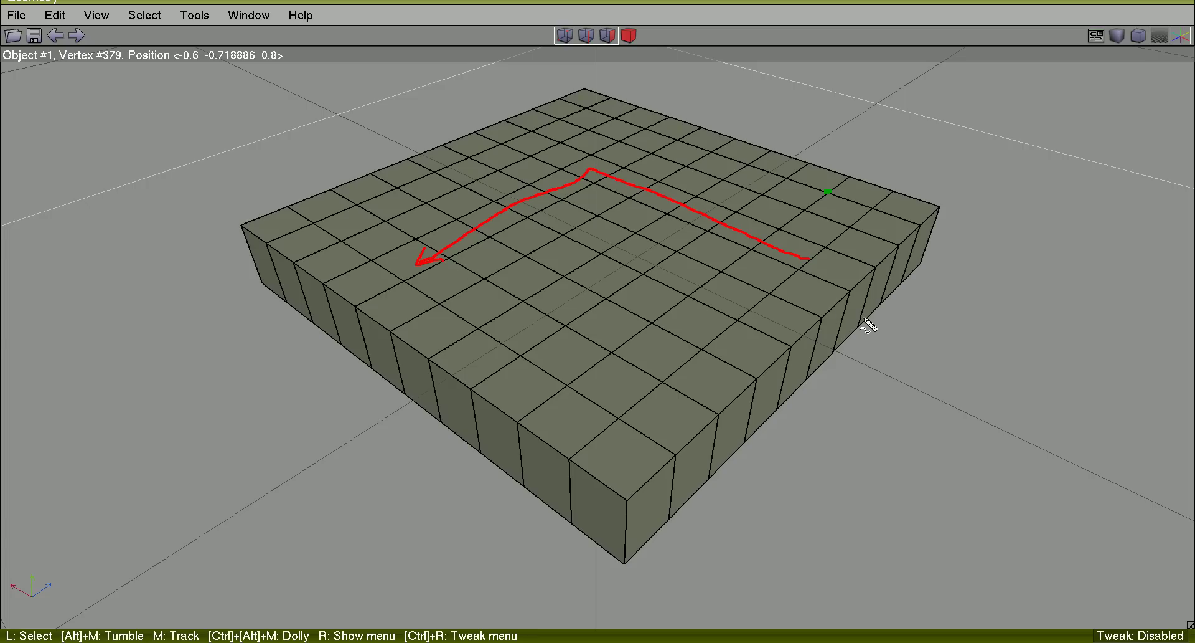
key(Escape)
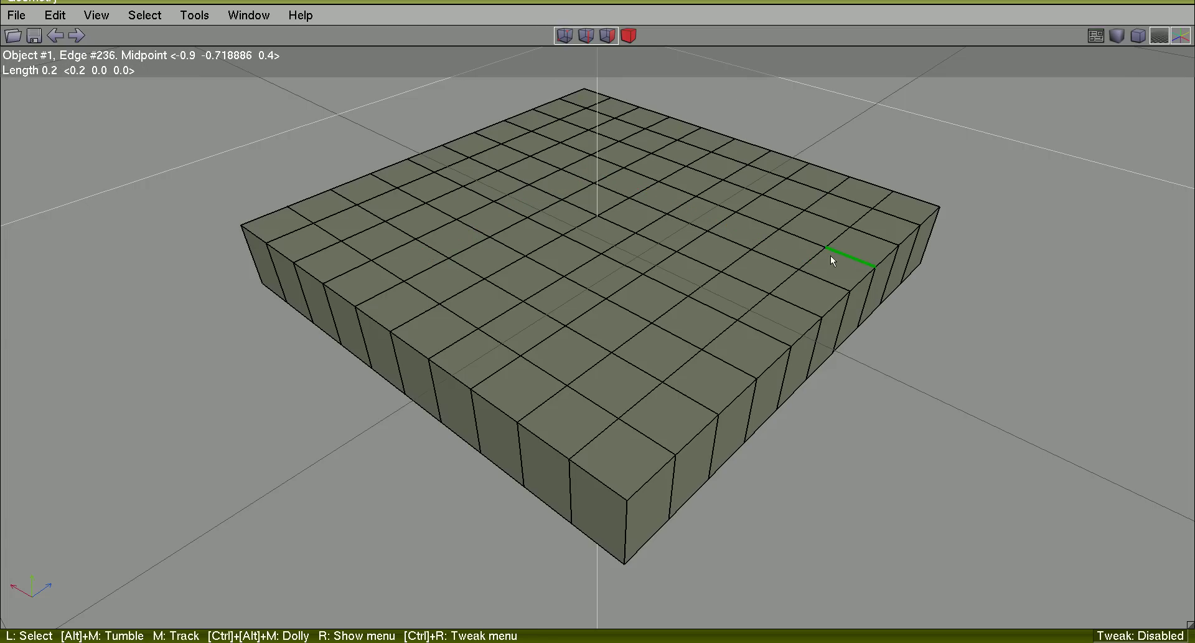
Select two partial edge rings forming an L with its corner just behind the top face's center, and connect the edges
click(812, 265)
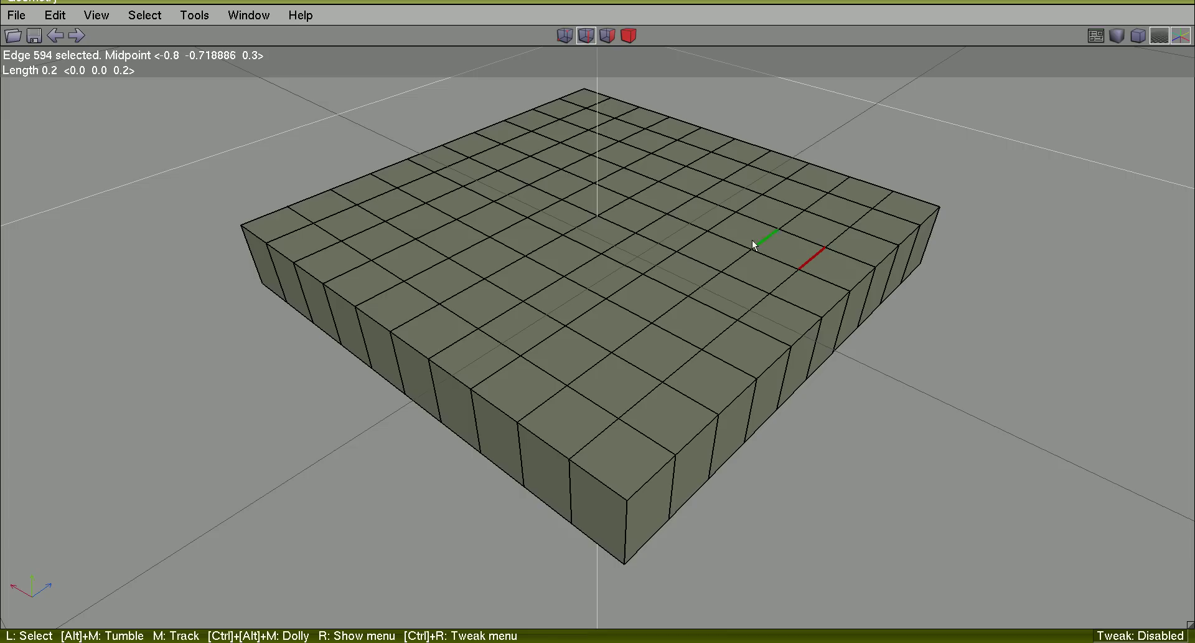
click(614, 178)
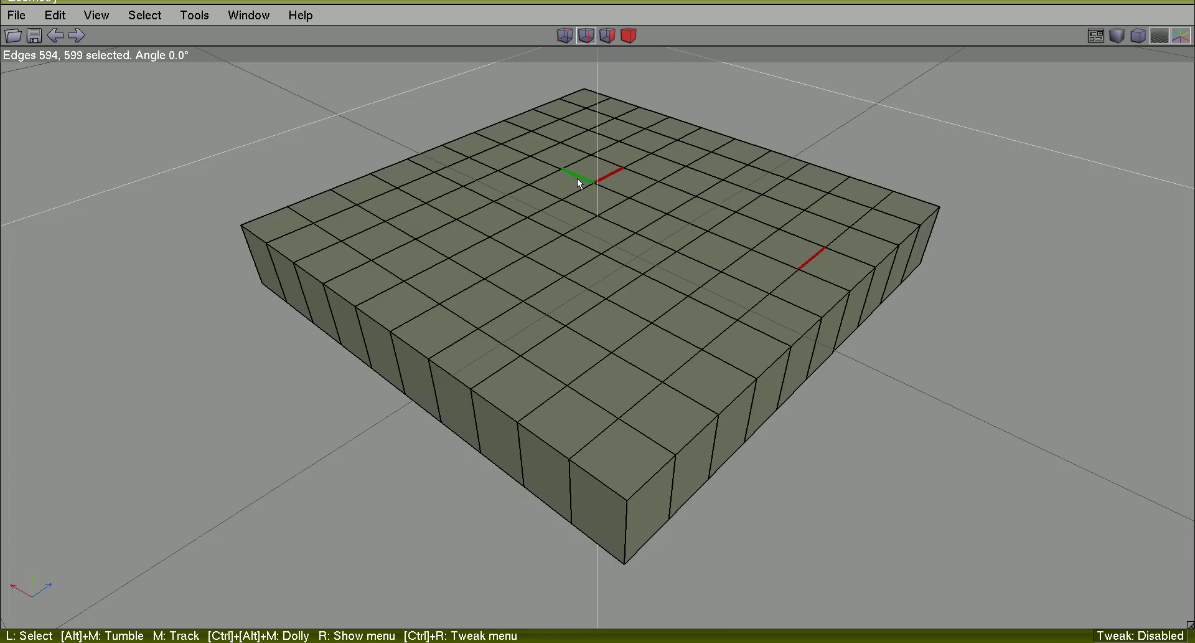
click(578, 179)
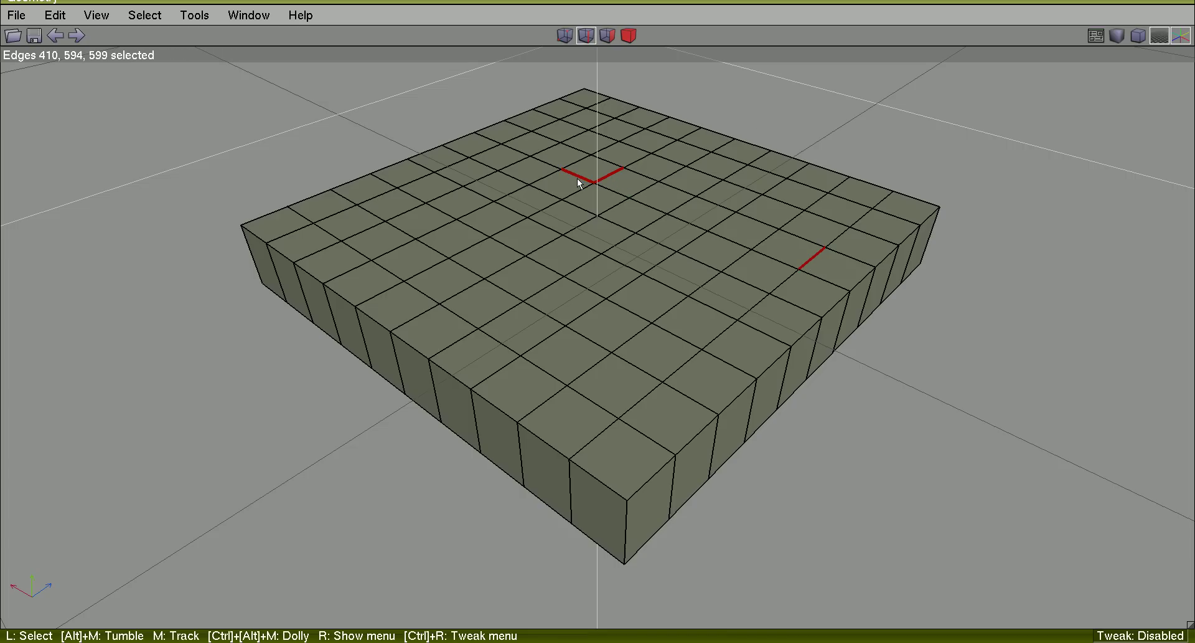
click(399, 270)
key(g)
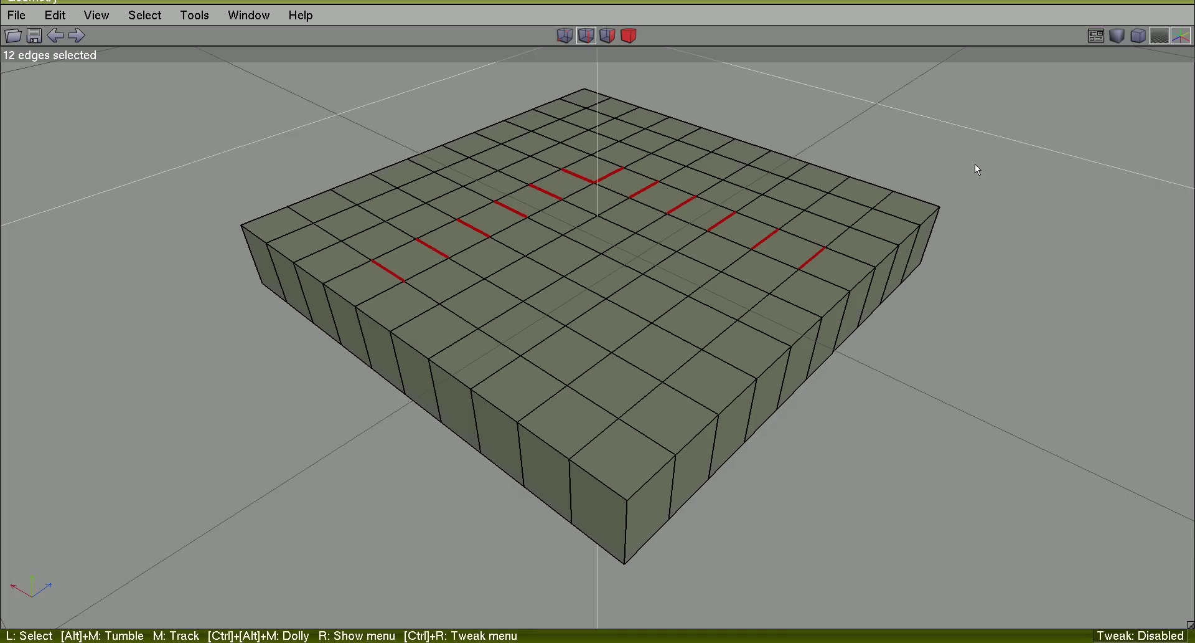
right_click(975, 164)
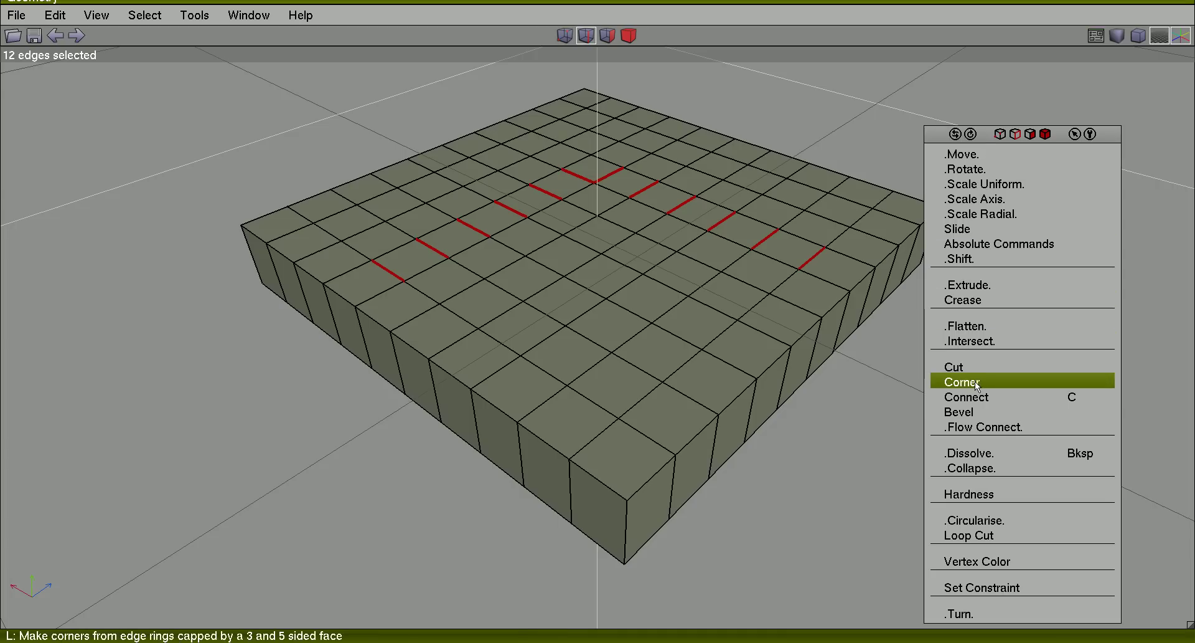
click(980, 402)
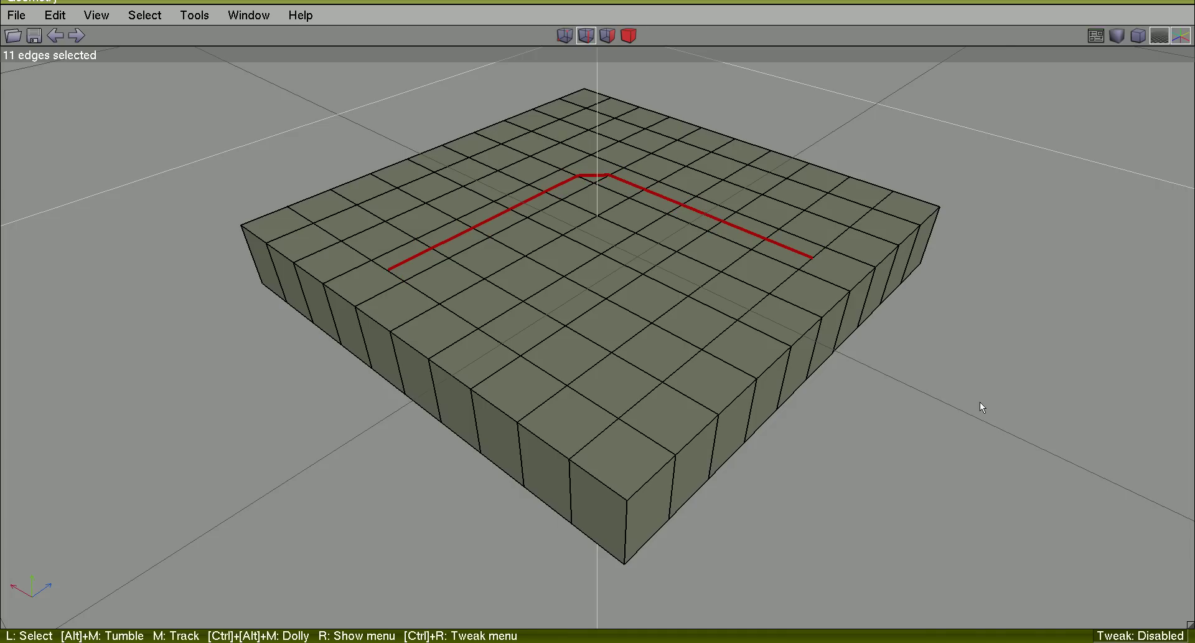
Undo the L-shaped connection and clear the edge selection
key(ctrl+z)
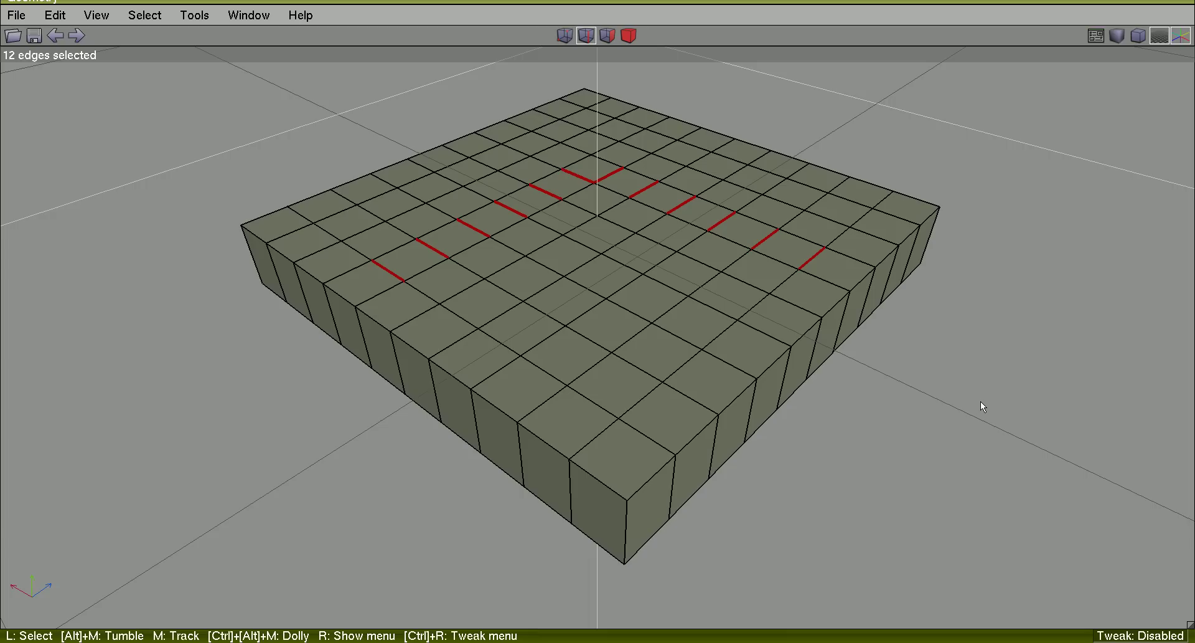
key(space)
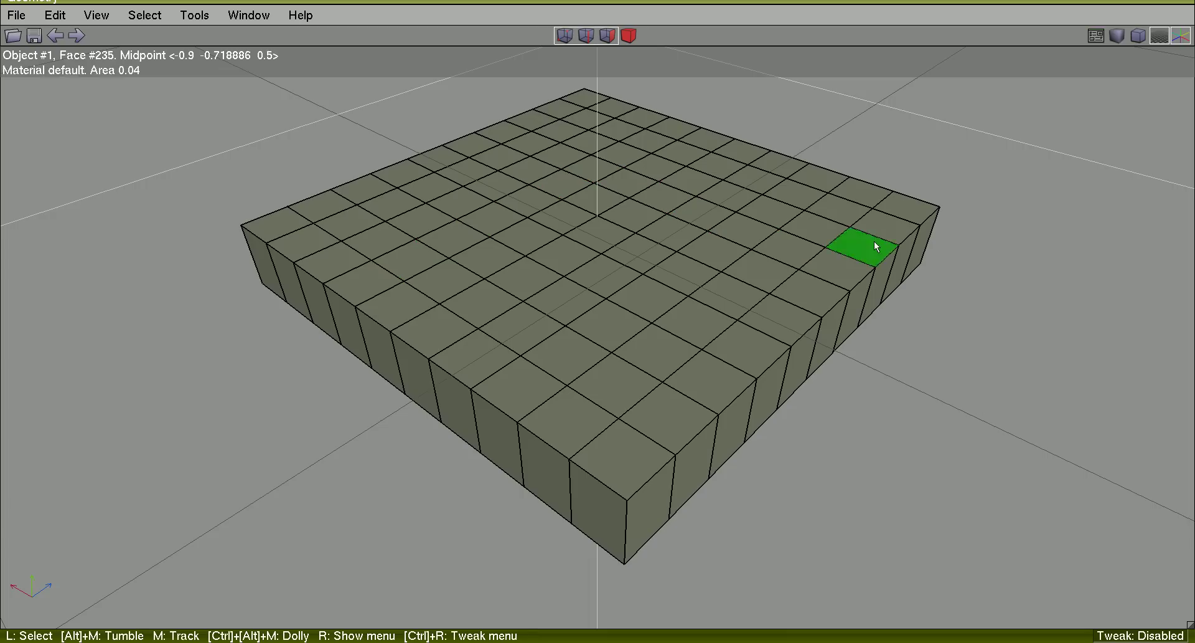
Collapse the full edge ring running across the slab just behind the top face's center, and clear the vertex selection
click(766, 249)
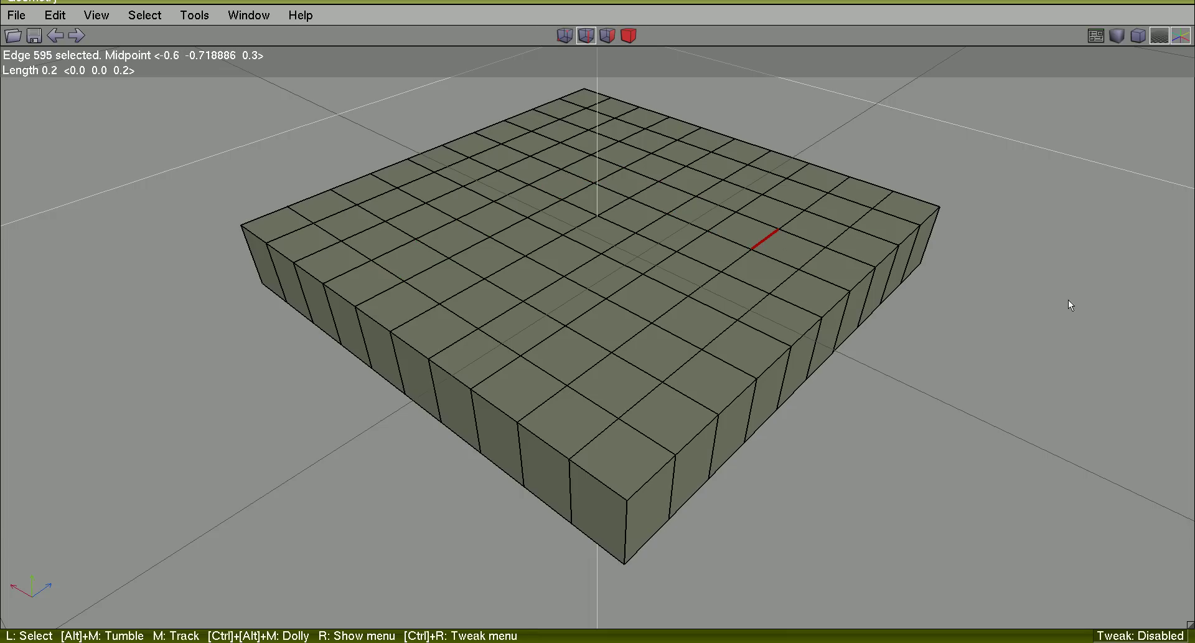
key(g)
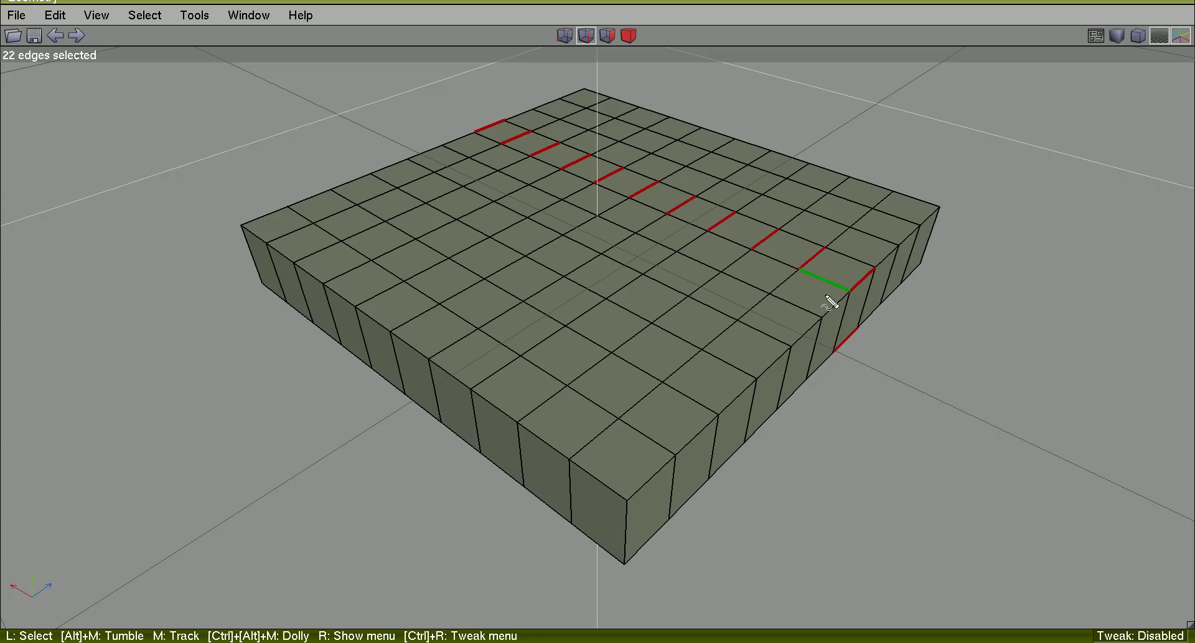
mouse_move(860, 277)
mouse_down()
mouse_move(609, 178)
mouse_move(539, 191)
mouse_move(460, 248)
mouse_move(414, 259)
mouse_move(430, 264)
mouse_up()
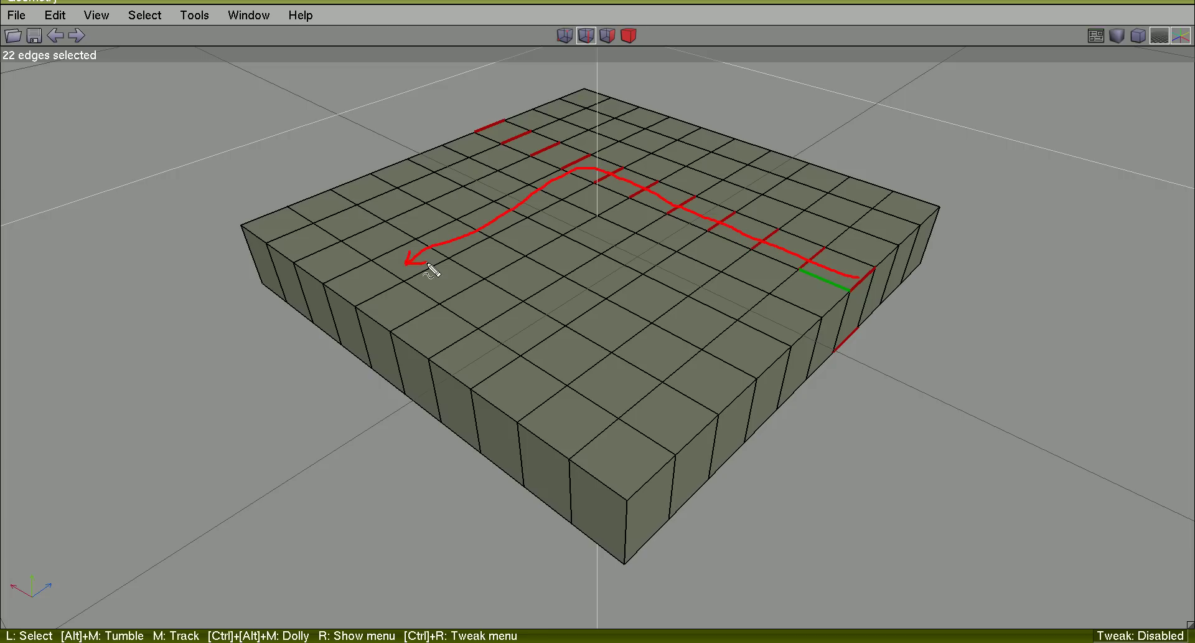
right_click(971, 293)
click(1018, 215)
key(alt+Tab)
key(alt+Tab)
key(Escape)
right_click(979, 289)
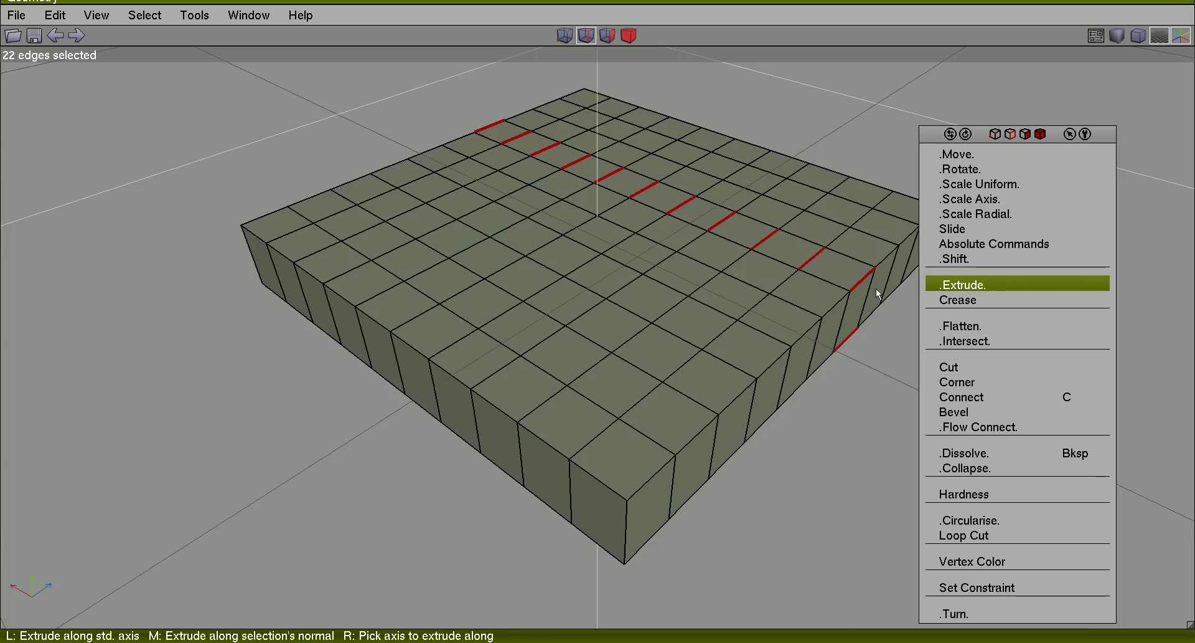
click(932, 470)
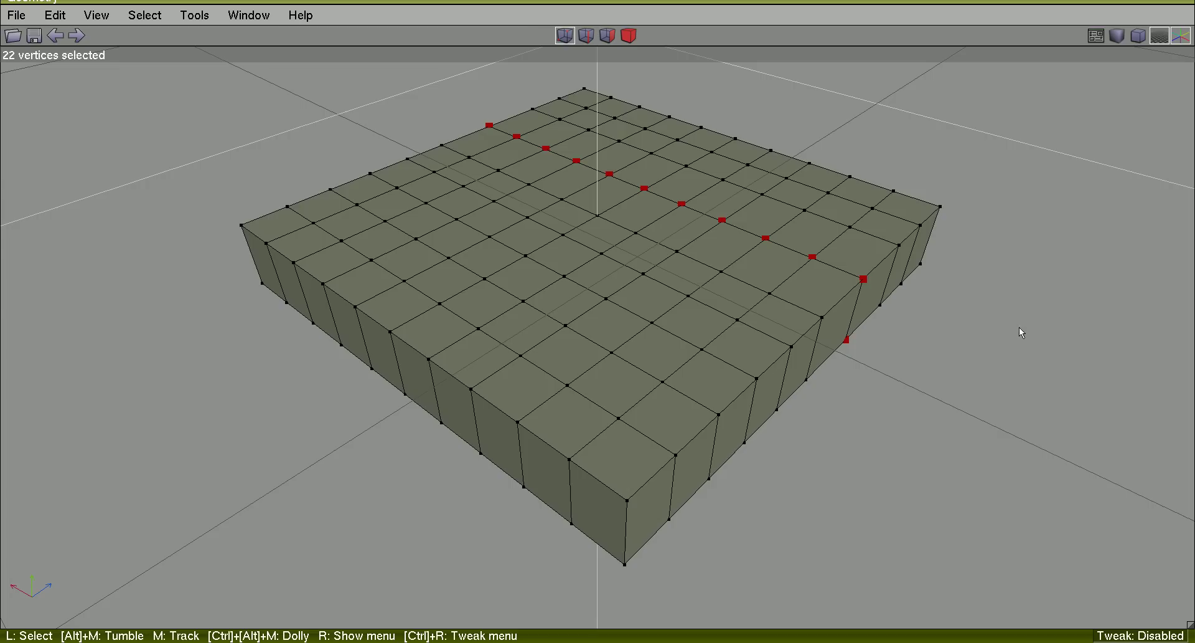
key(space)
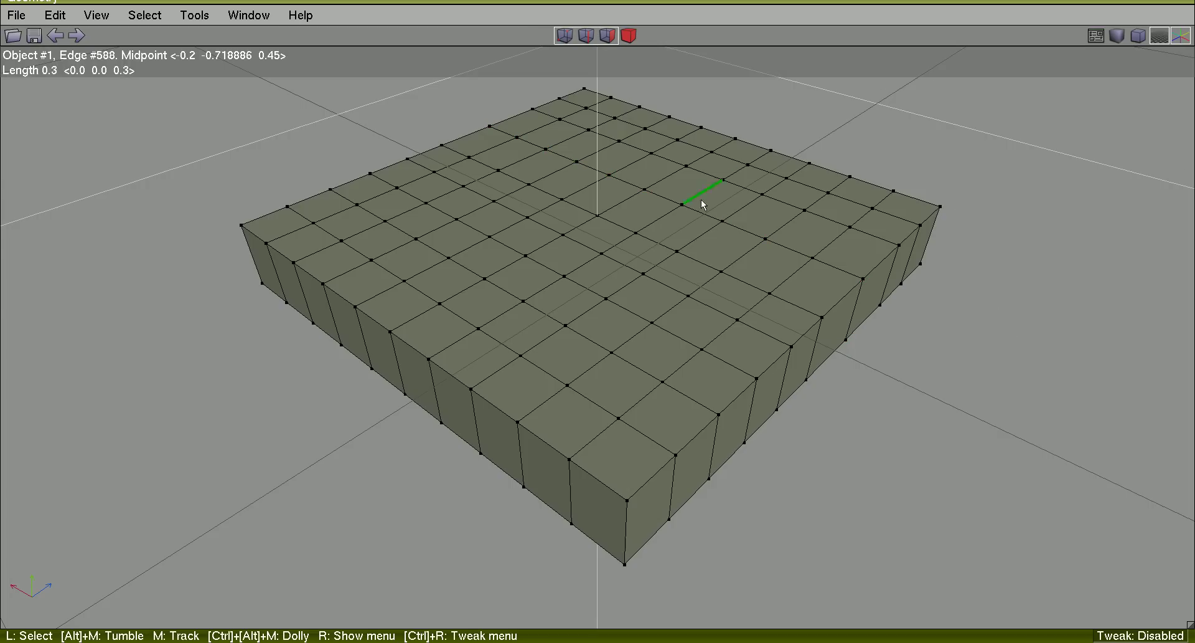
Turn the 0.3-long edge just behind the top face's center, beside the collapsed row, and clear the selection
click(584, 192)
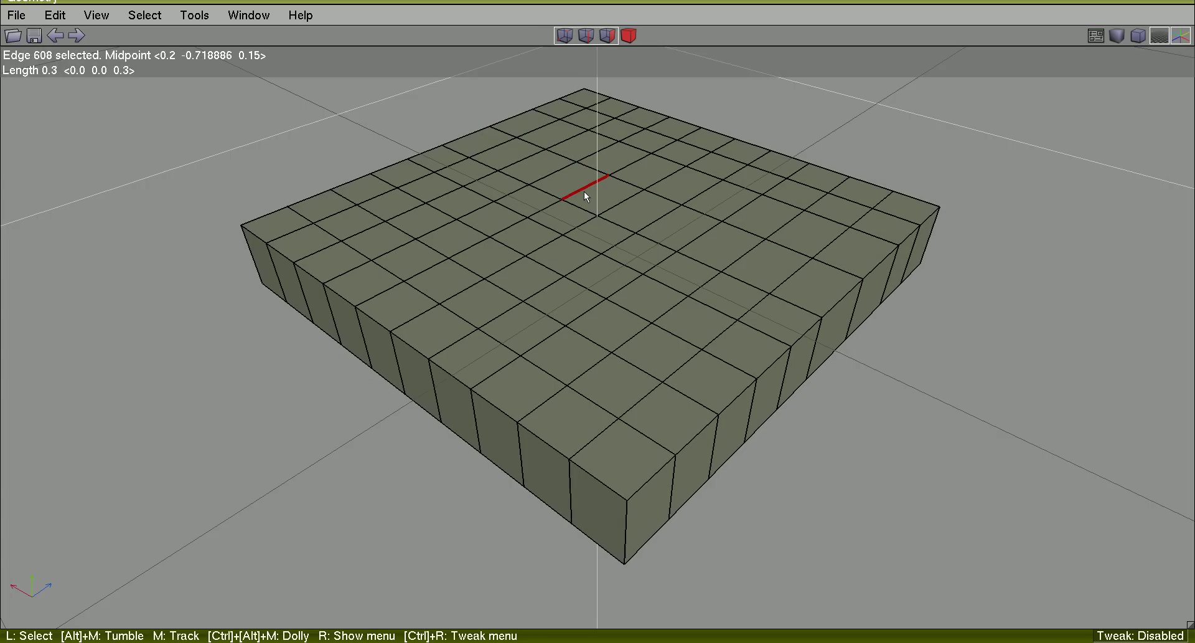
click(590, 191)
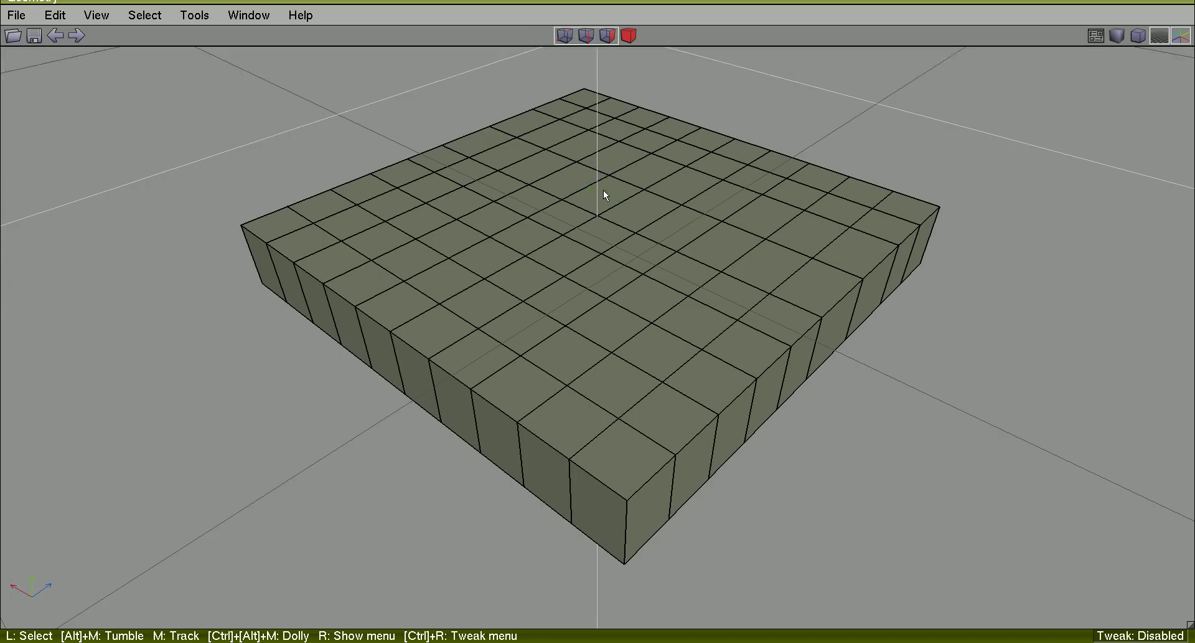
click(589, 188)
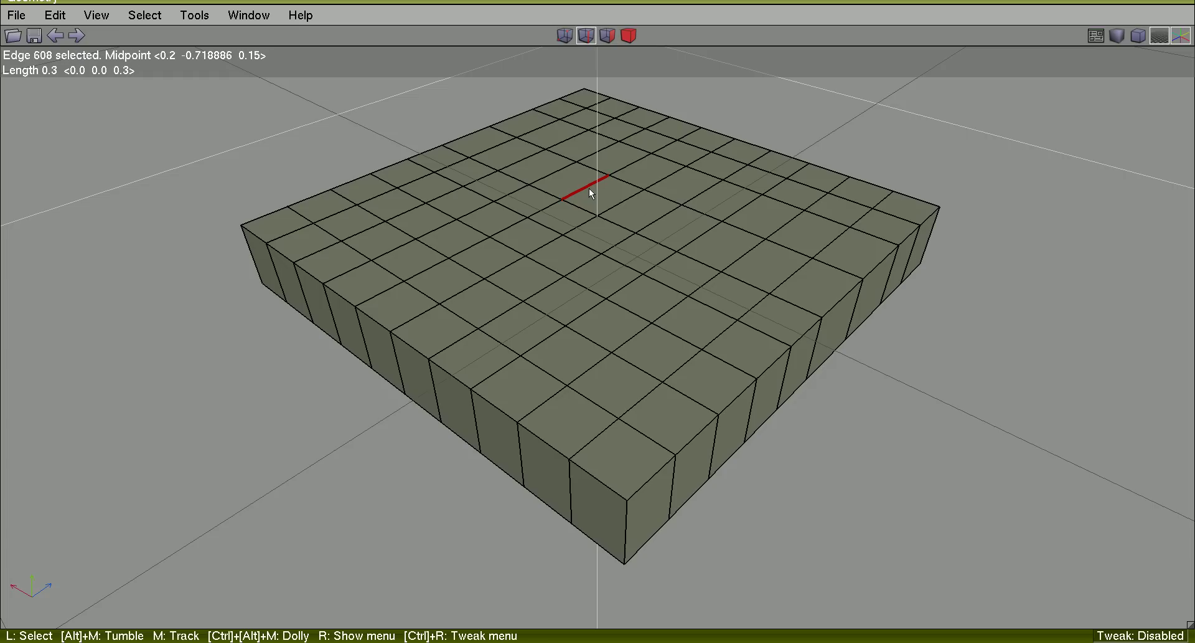
right_click(955, 142)
click(974, 609)
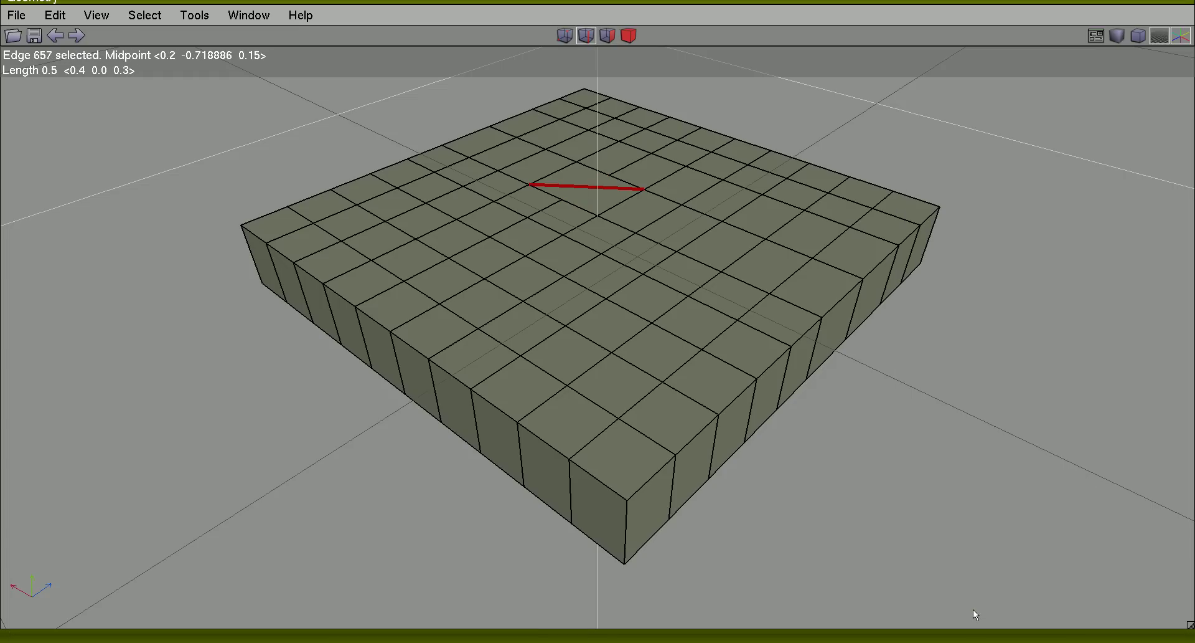
click(973, 593)
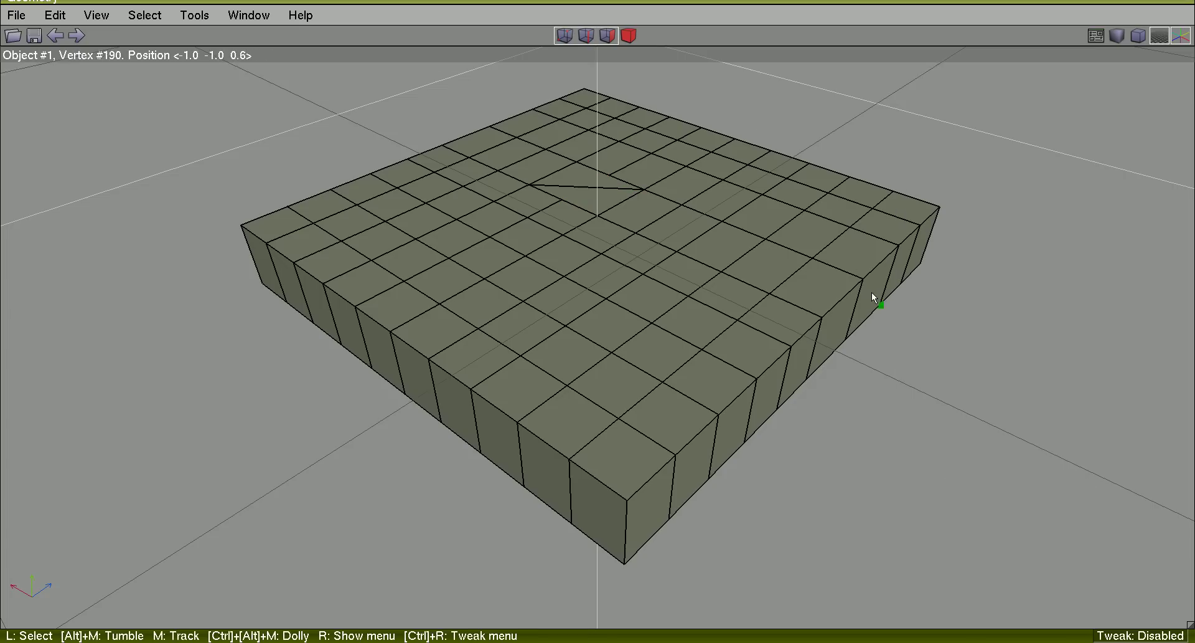
Select the 0.3-long edge one cell in from the slab's side in the collapsed row and grow its edge ring ten times around the turned edge
click(789, 280)
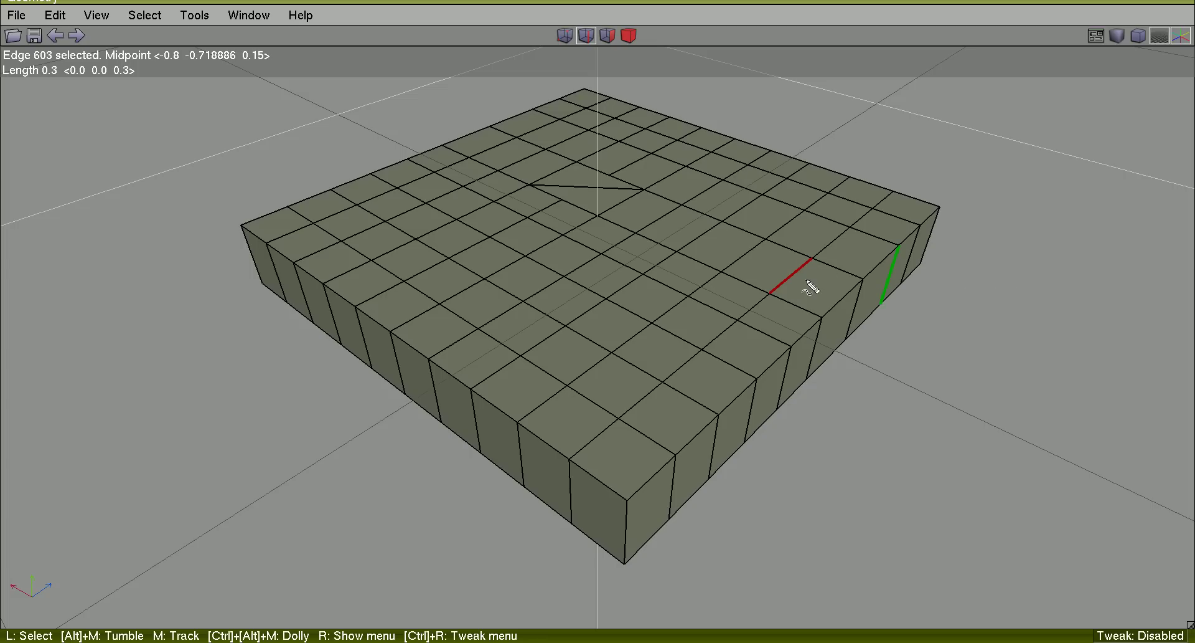
mouse_move(803, 280)
mouse_down()
mouse_move(608, 198)
mouse_move(529, 227)
mouse_move(462, 276)
mouse_up()
key(shift+Pause)
key(g)
key(ctrl+z)
key(F8)
key(F8)
key(F8)
key(F8)
key(F8)
key(F8)
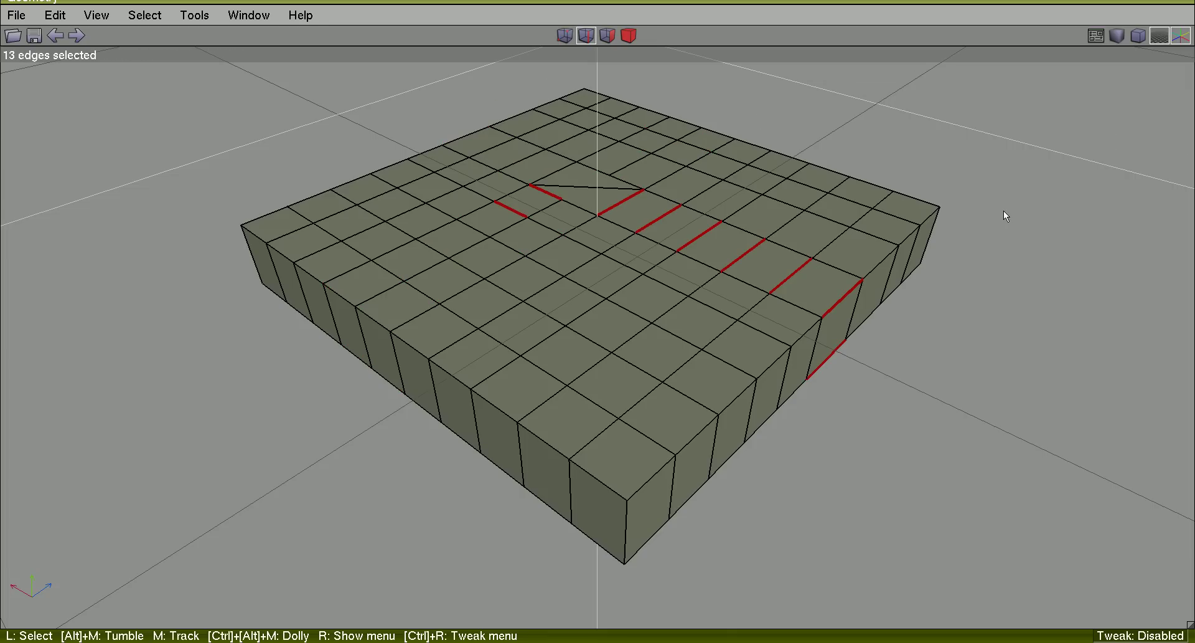
key(i)
key(i)
key(i)
key(i)
mouse_move(653, 188)
mouse_down()
mouse_move(552, 178)
mouse_move(530, 214)
mouse_move(651, 197)
mouse_move(605, 175)
mouse_move(521, 215)
mouse_move(652, 195)
mouse_move(532, 190)
mouse_move(677, 205)
mouse_move(572, 166)
mouse_up()
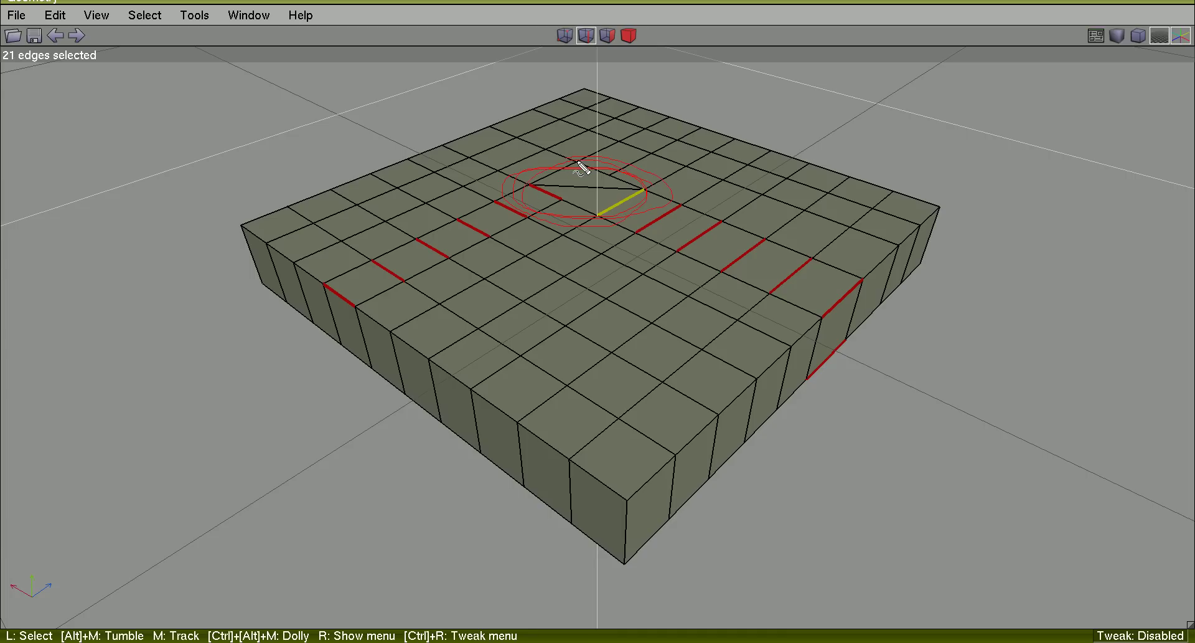
mouse_move(833, 297)
mouse_down()
mouse_move(597, 192)
mouse_move(460, 234)
mouse_move(346, 312)
mouse_up()
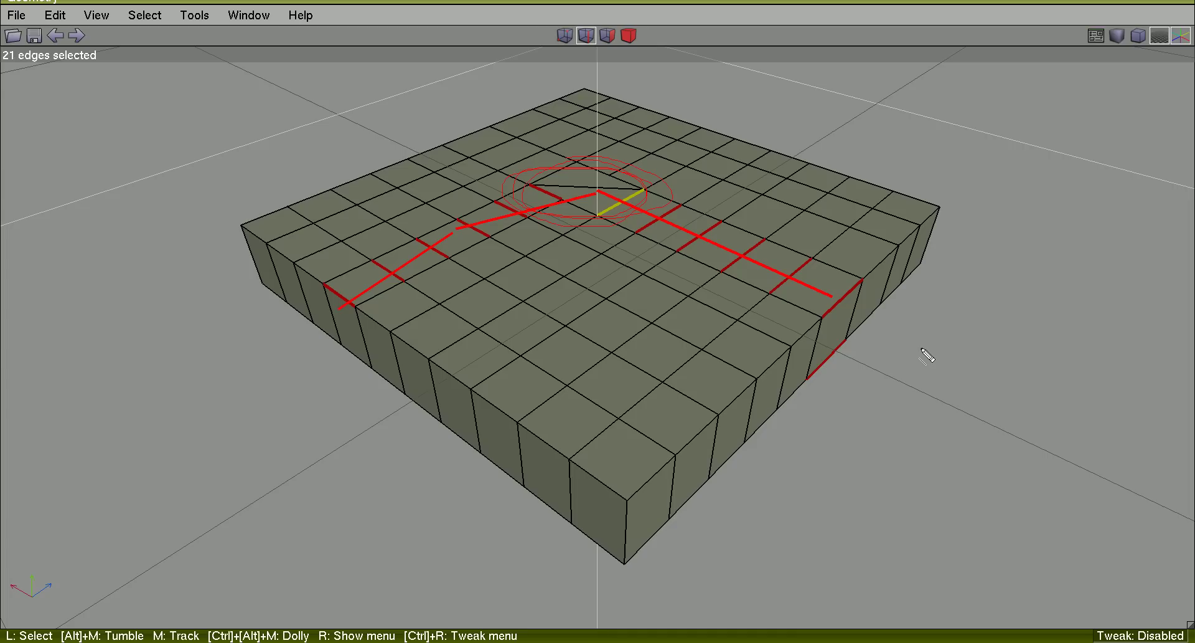
key(Escape)
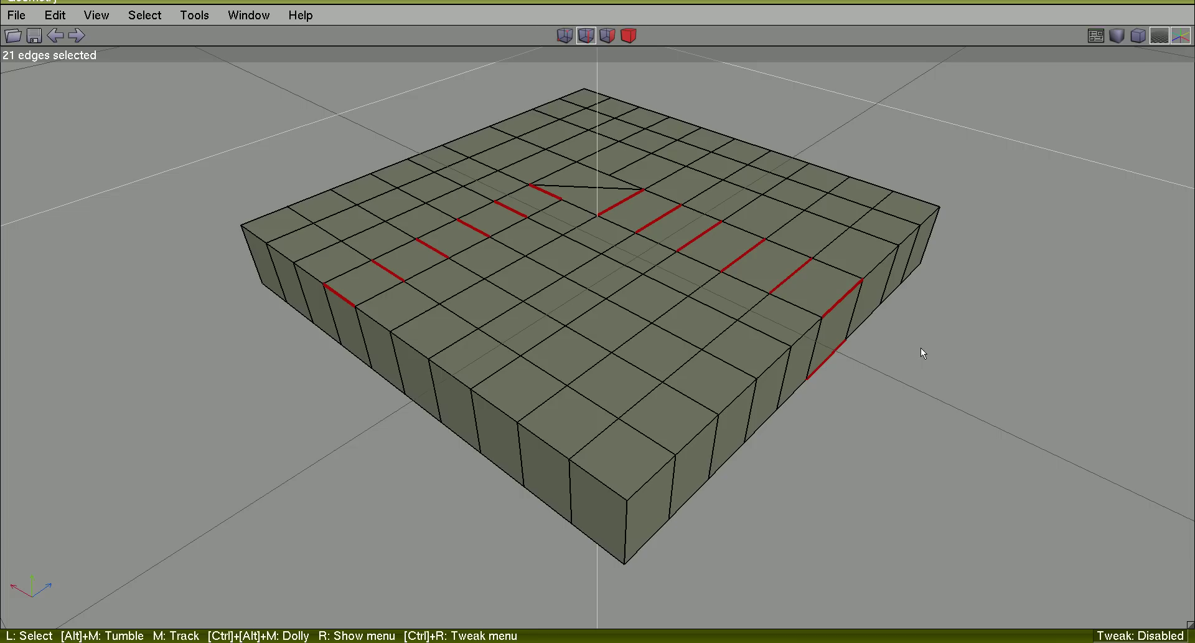
Clear the edge ring selection and undo the edge turn behind the top face's center
key(space)
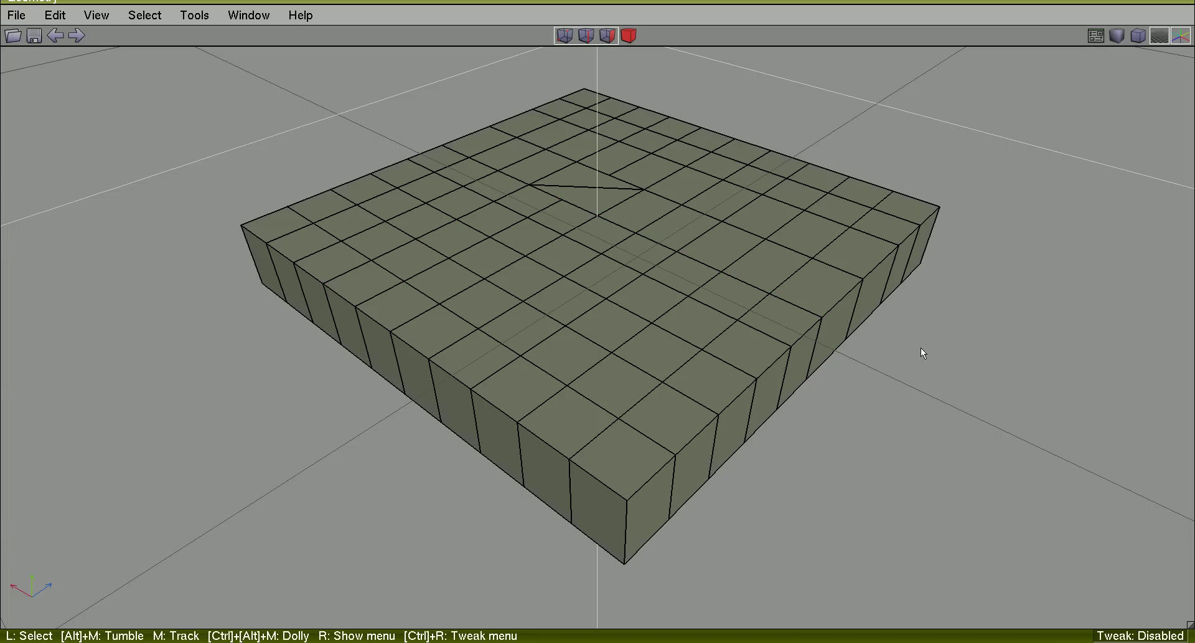
key(ctrl+z)
key(space)
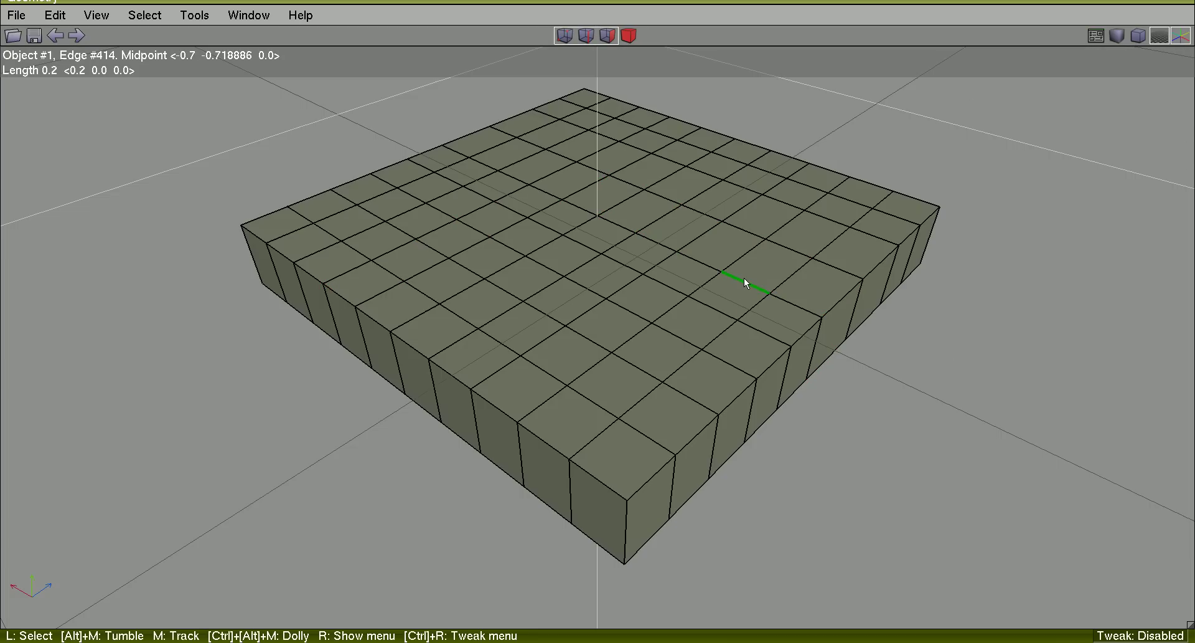
Turn the 0.2-long edge on the far side of the second diagonal cell from the top face's front corner twice, and clear the selection
click(638, 374)
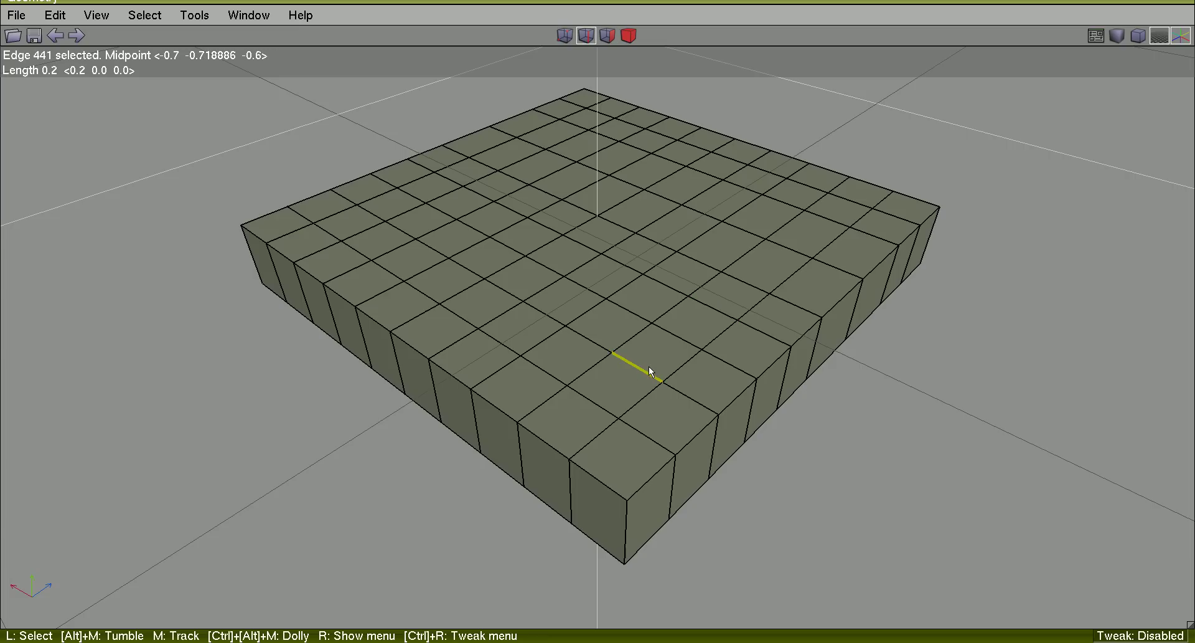
right_click(1051, 320)
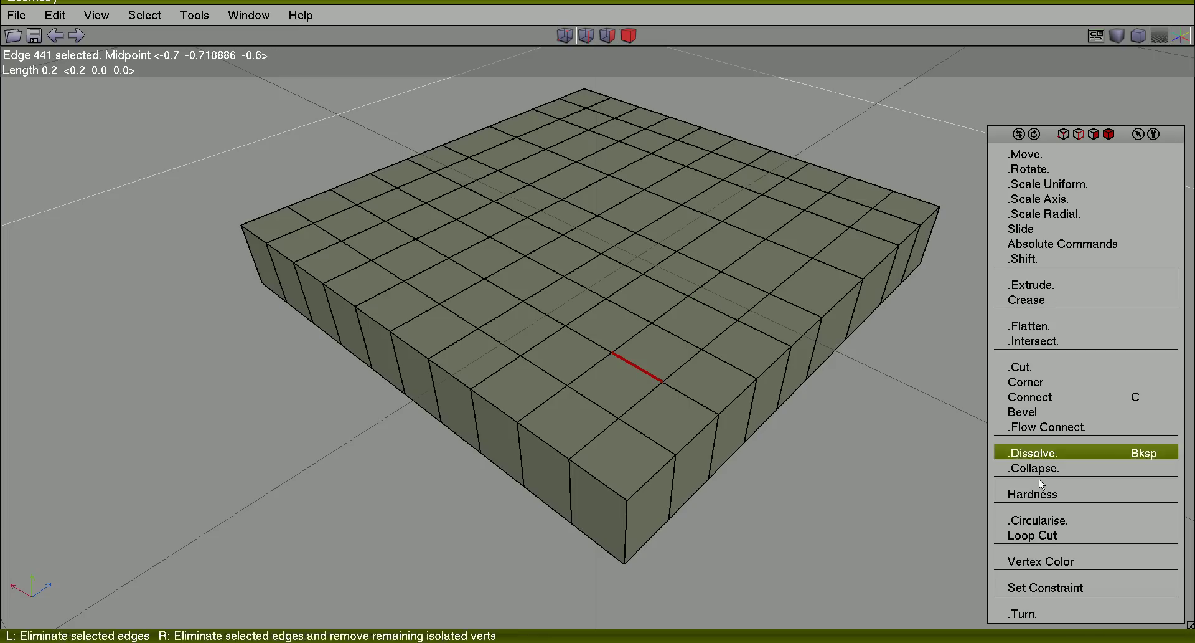
click(1030, 614)
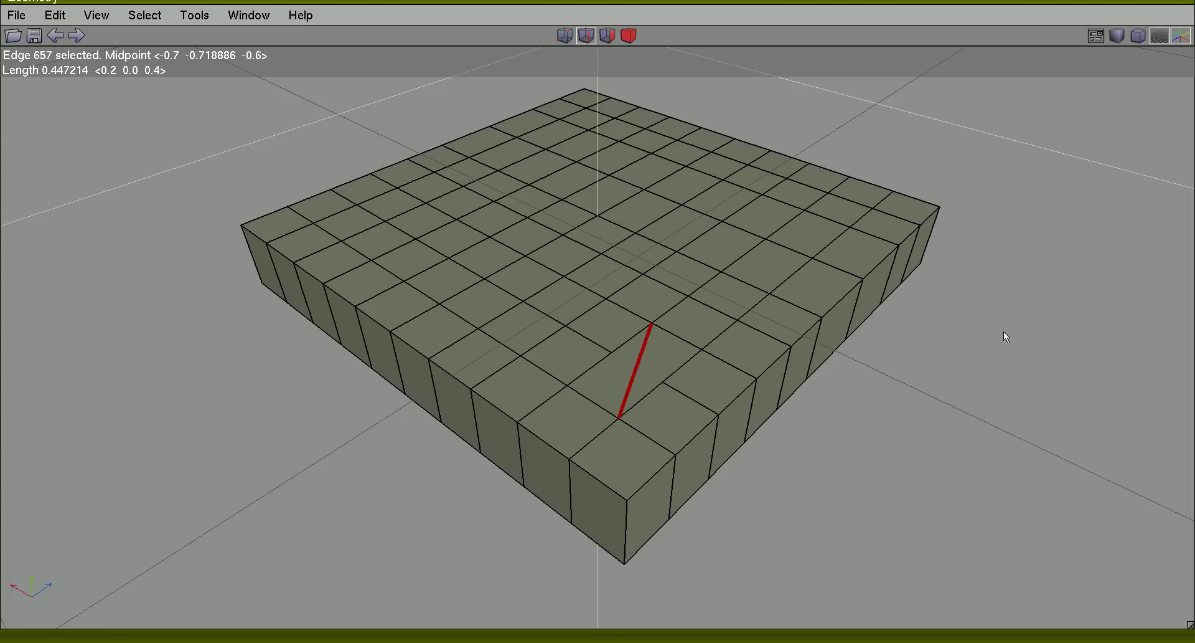
right_click(993, 380)
click(982, 614)
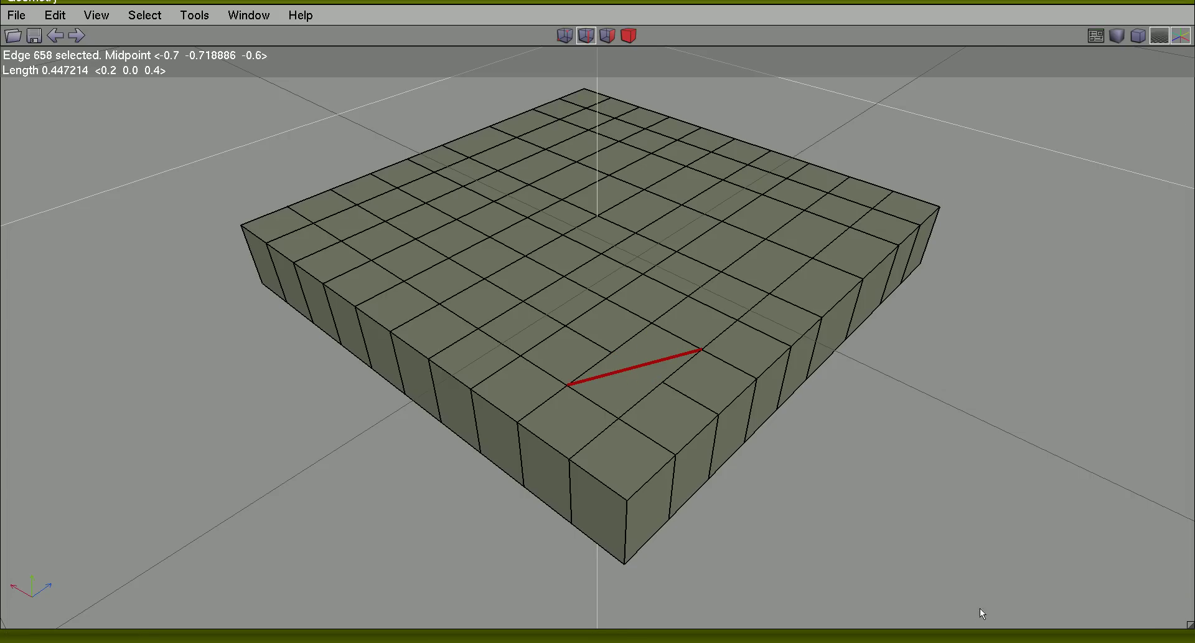
key(space)
Select the 0.2-long edge just behind the turned edge and grow its edge ring four times around the corner
click(682, 341)
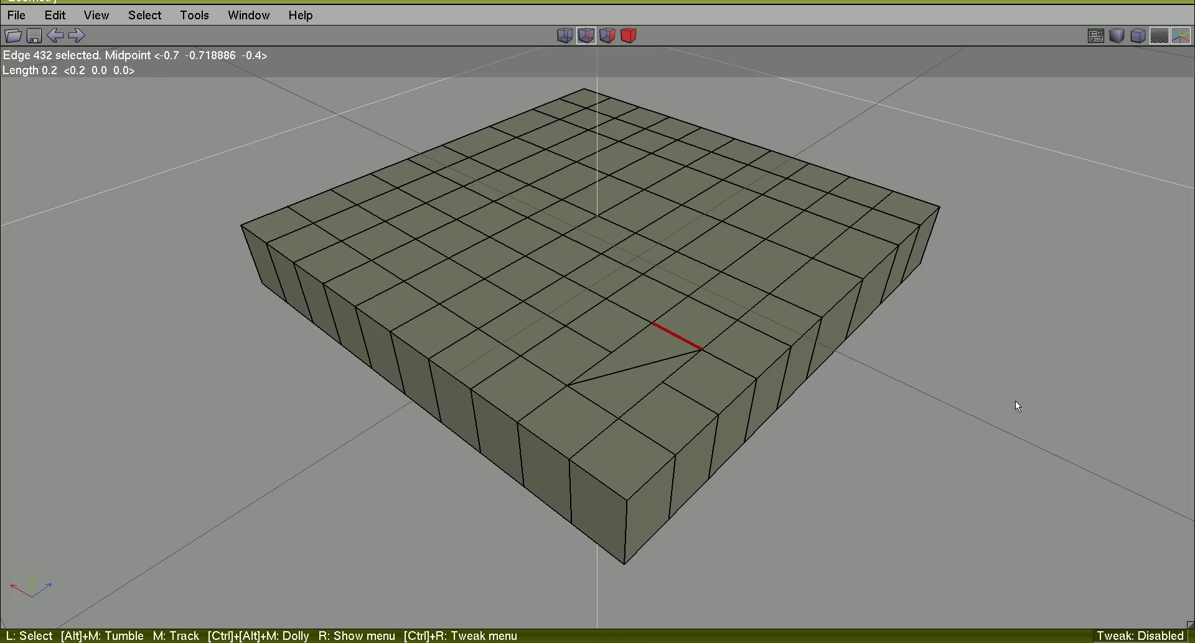
click(151, 19)
mouse_move(183, 121)
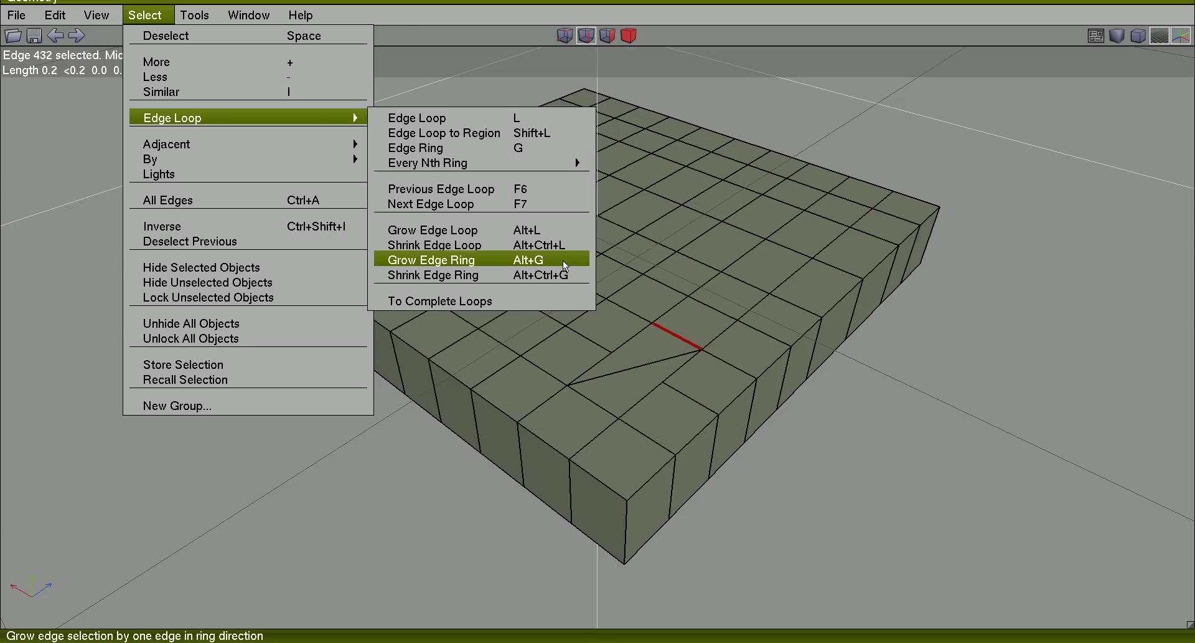
click(547, 261)
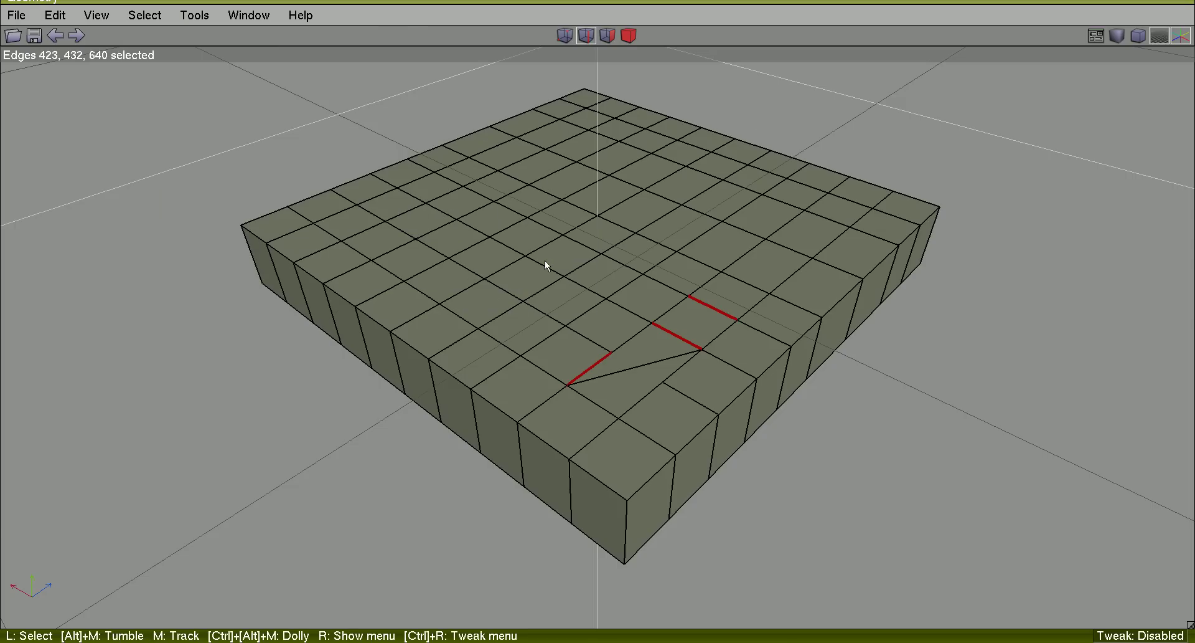
key(d)
key(d)
key(d)
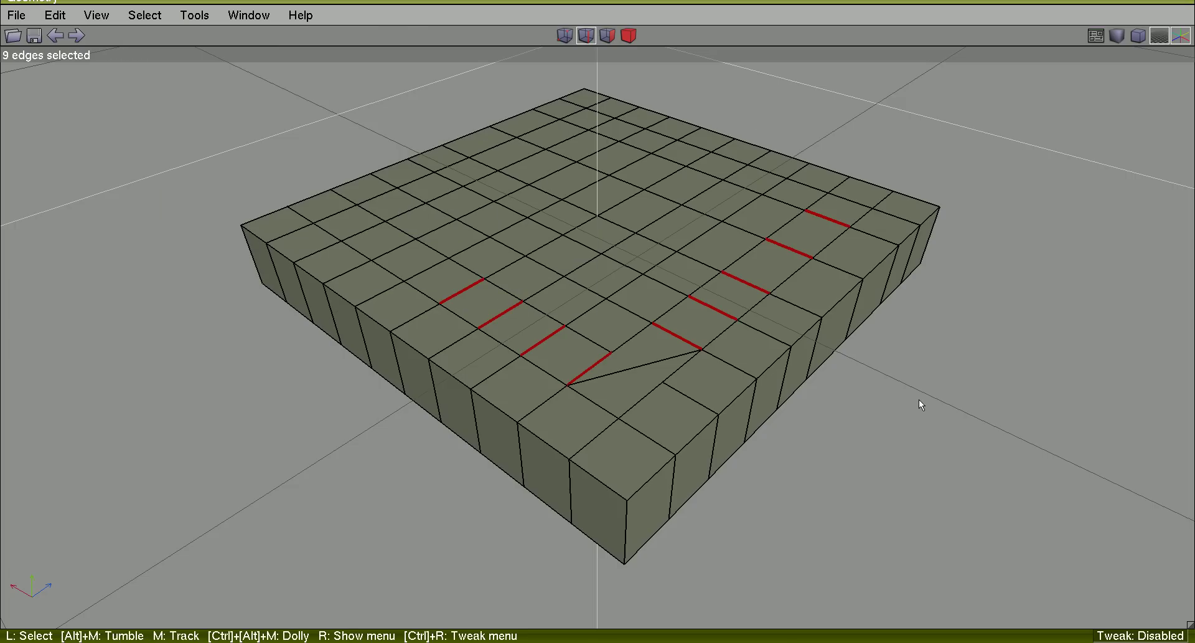
Enable Tweak with the Relax tool and relax the selected corner-turning edge ring near the slab's front corner
ctrl+right_click(995, 273)
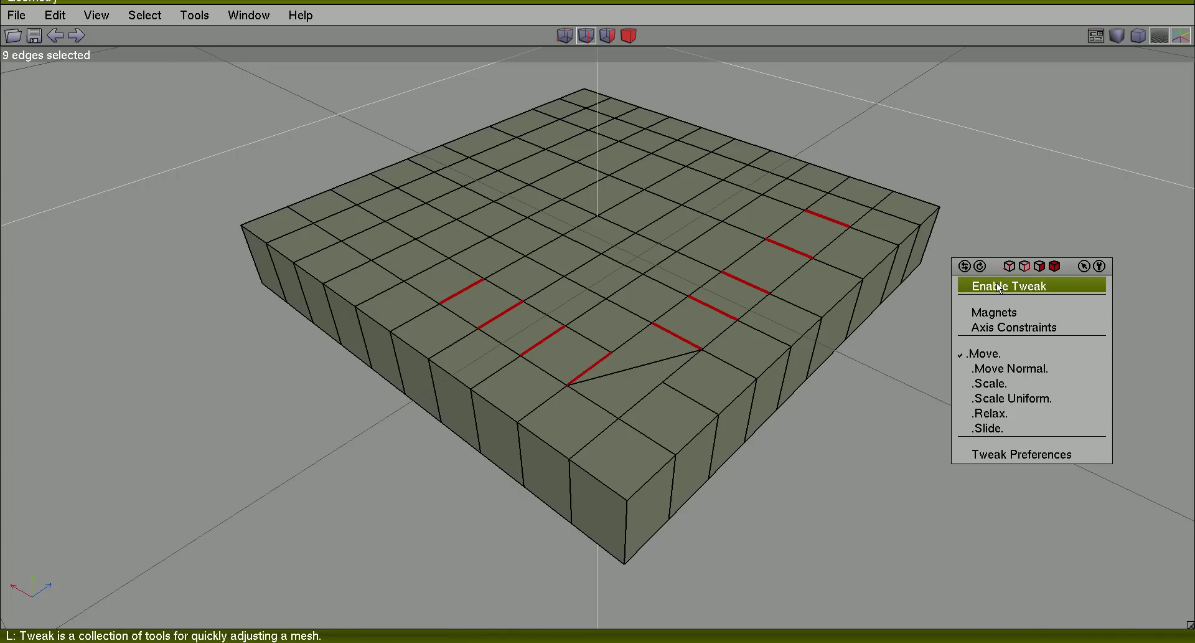
click(1000, 285)
ctrl+right_click(941, 302)
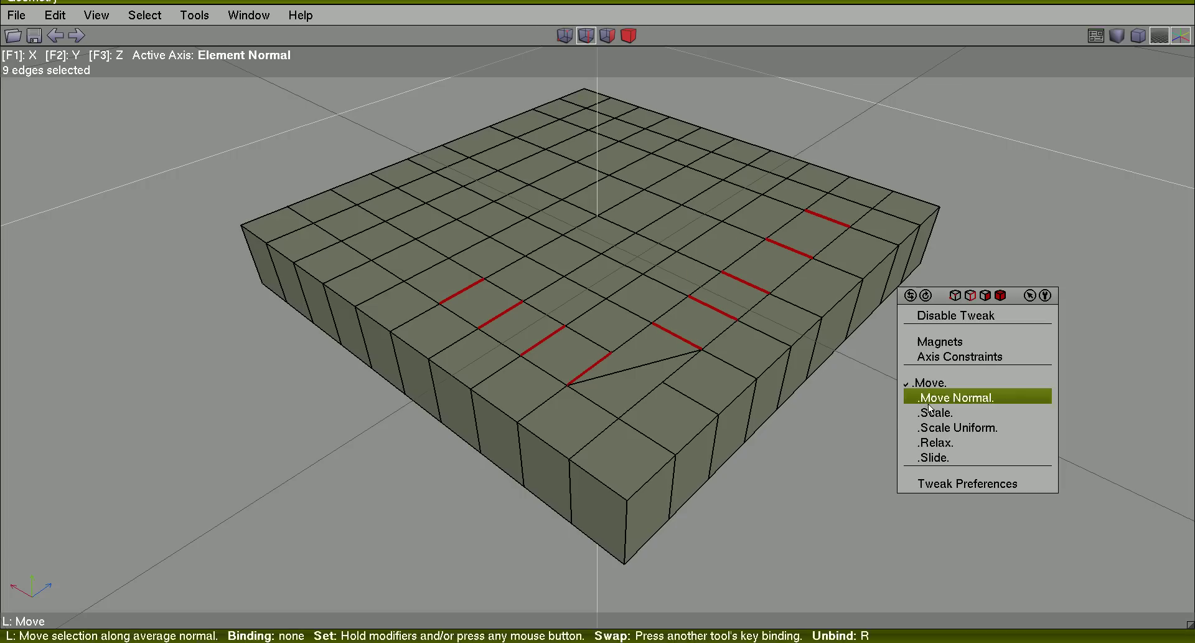
click(927, 442)
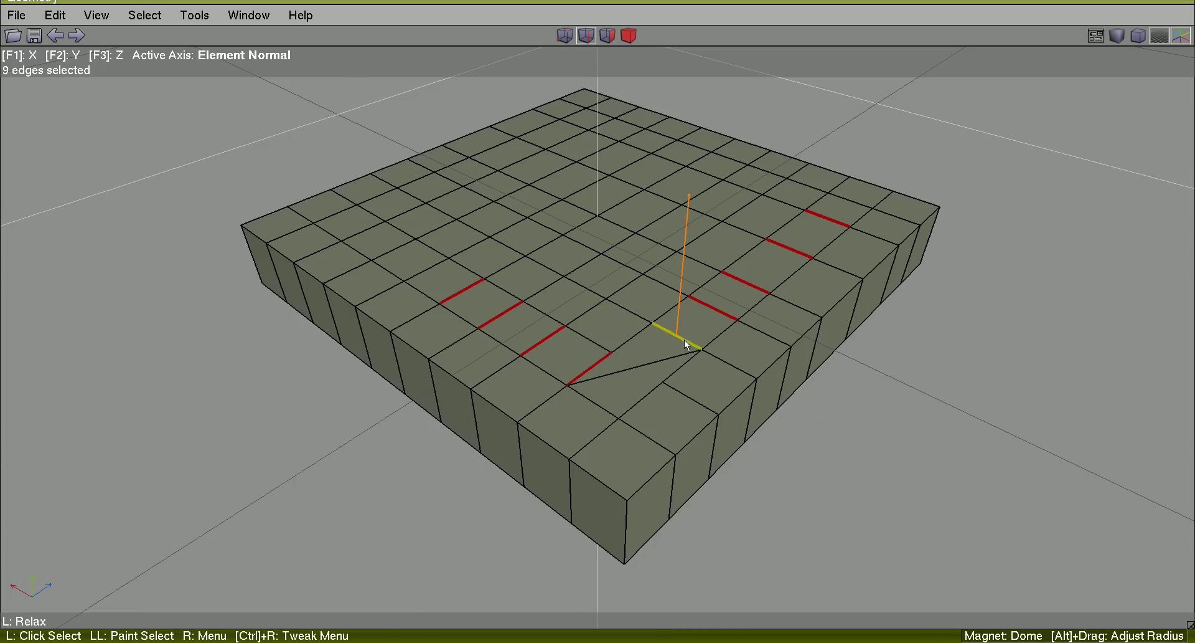
drag(685, 343, 653, 339)
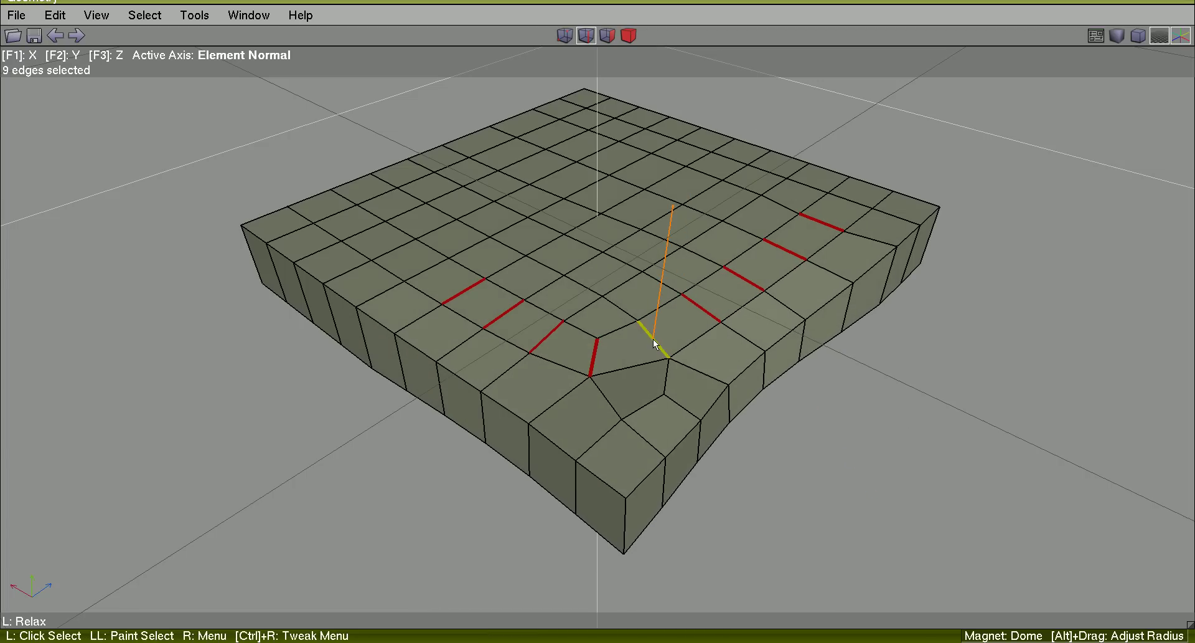
Convert the relaxed edge ring to a face selection to examine the band around the corner, and clear it
key(3)
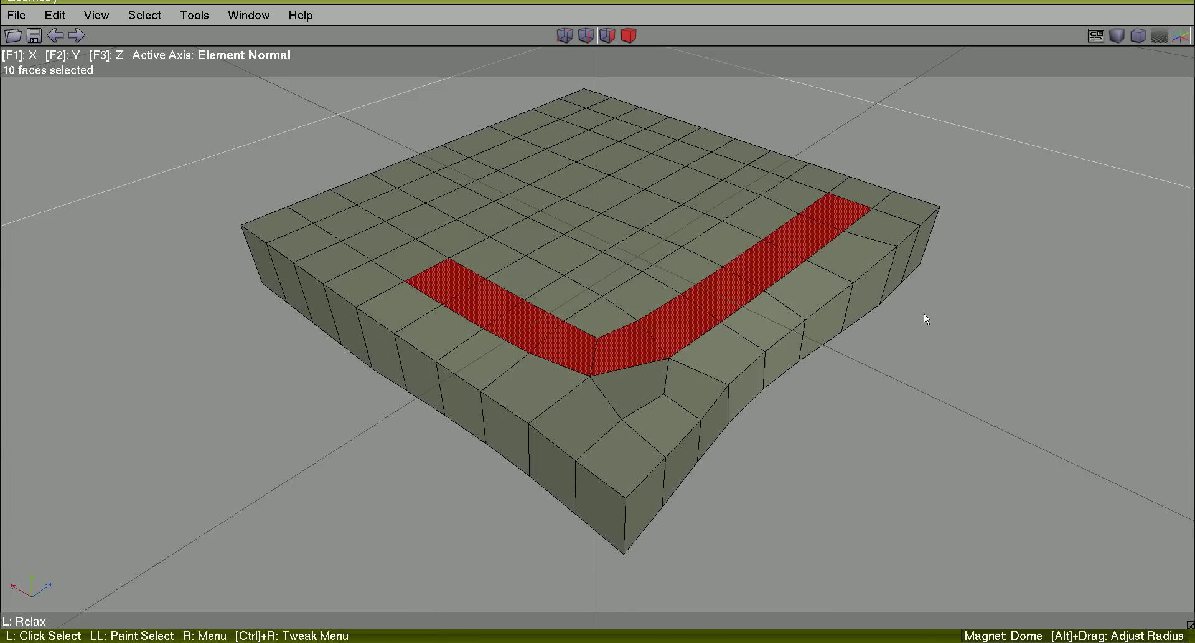
alt+middle_drag(943, 313, 921, 359)
click(932, 287)
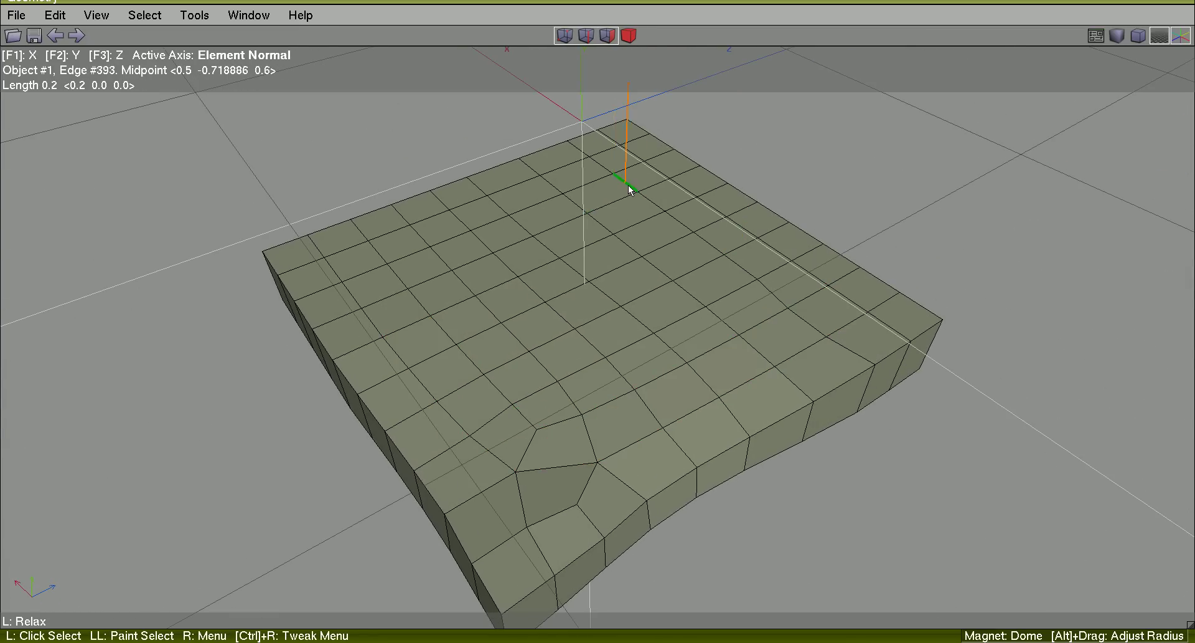
Turn the 0.2-long edge near the top face's back corner twice, and clear the selection
click(628, 184)
right_click(868, 186)
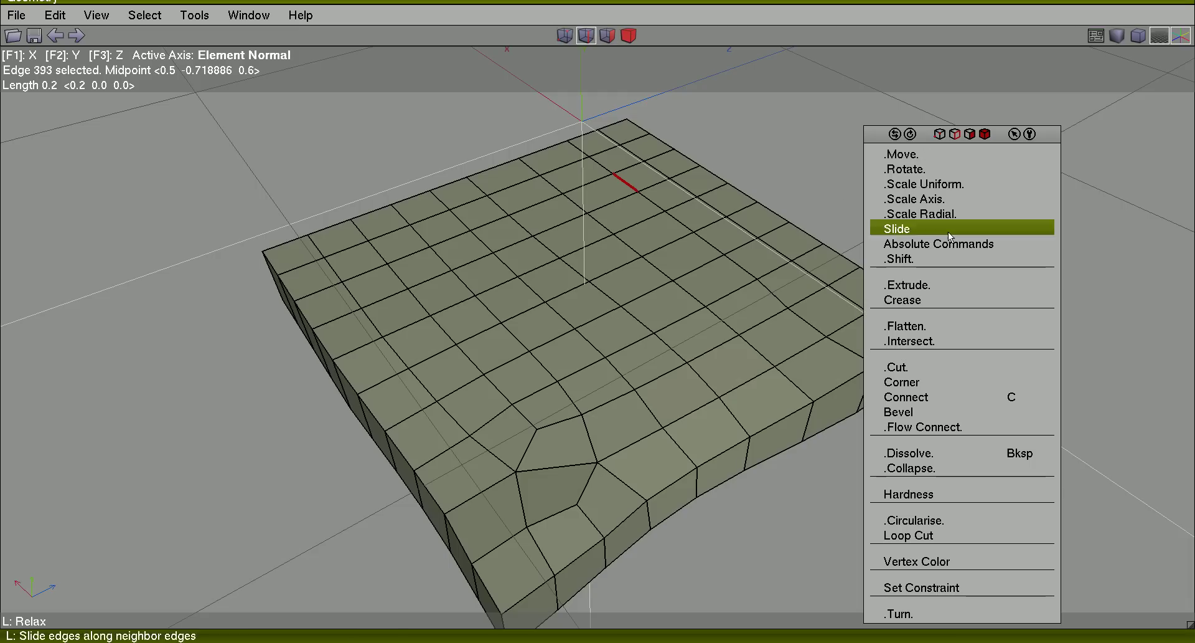
click(935, 613)
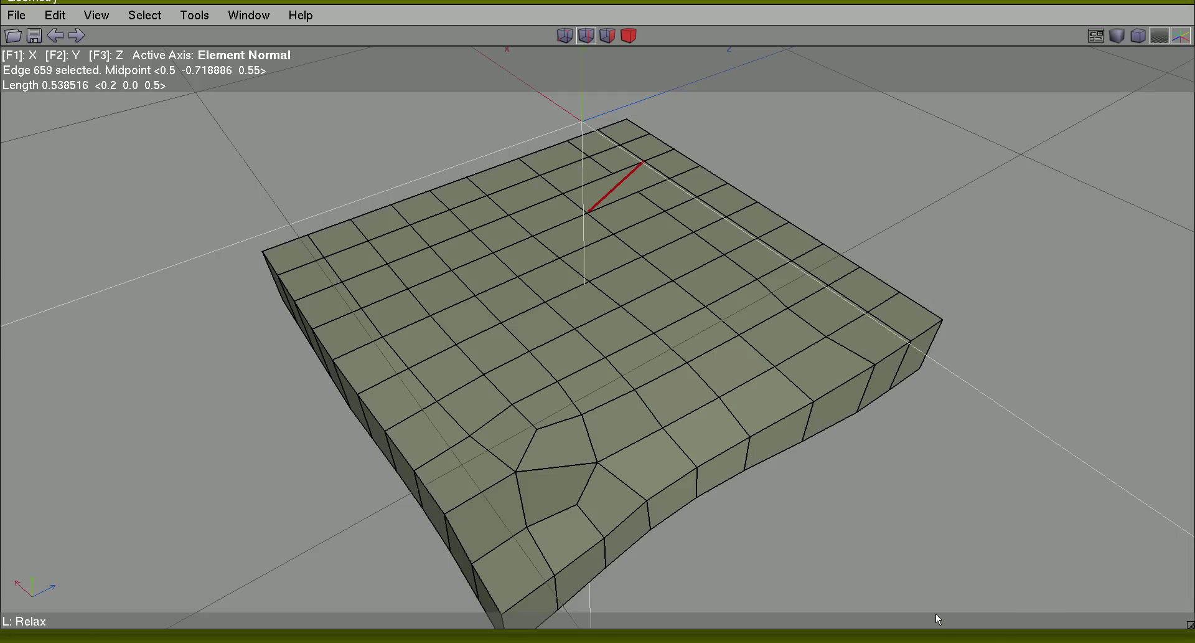
right_click(947, 441)
click(1009, 612)
key(space)
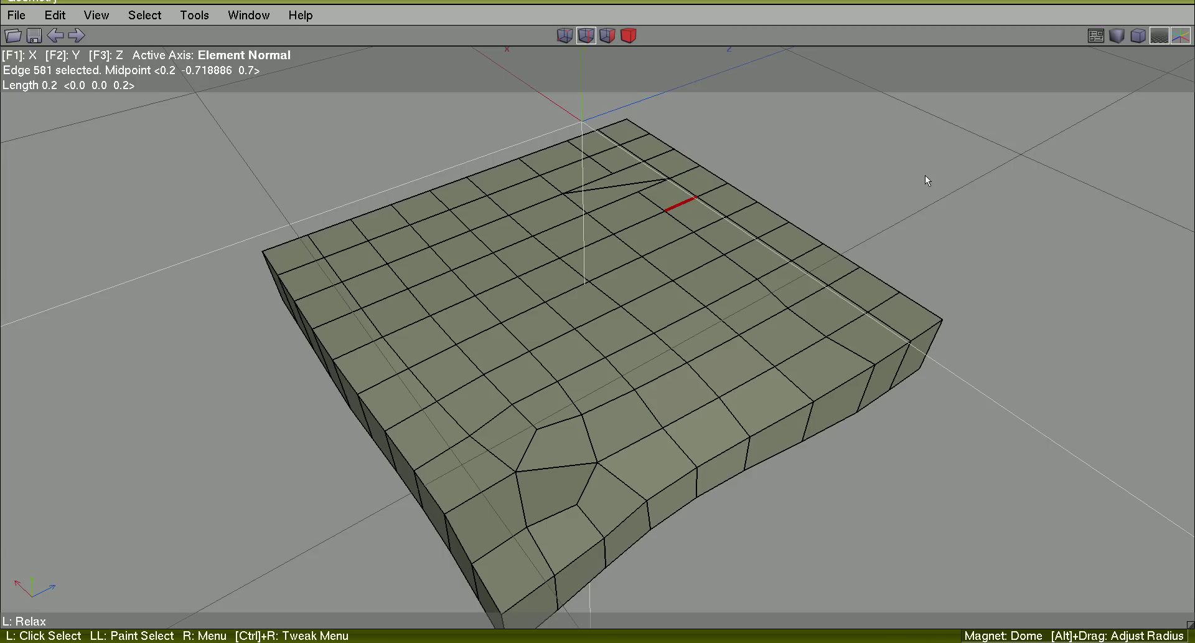
From the 0.2-long edge one cell away from the newly turned edge, grow the edge ring five times around the back corner
key(F8)
key(F8)
key(F8)
key(F8)
key(F8)
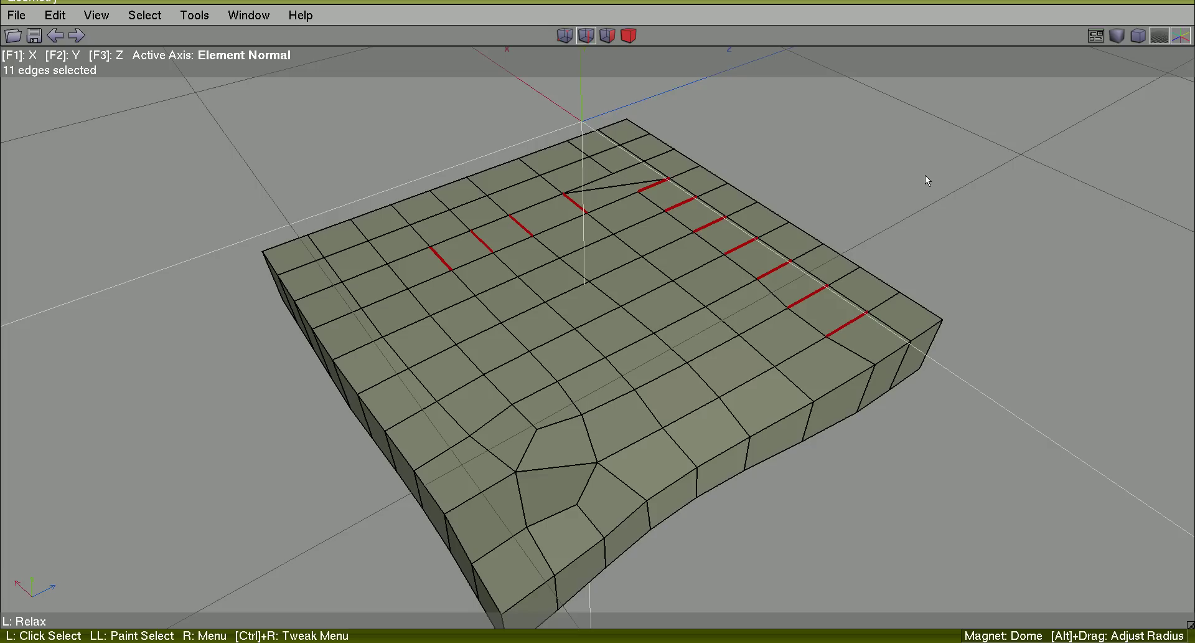
Convert the edge ring to faces, relax the face band around the back corner, and clear the selection
key(3)
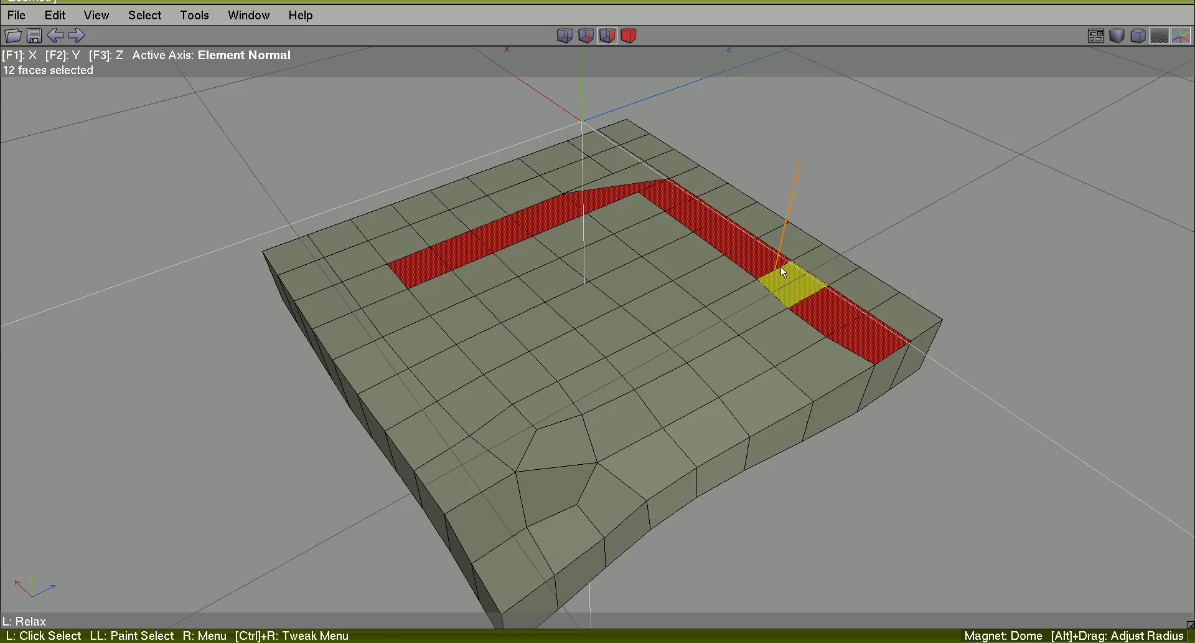
drag(782, 268, 819, 270)
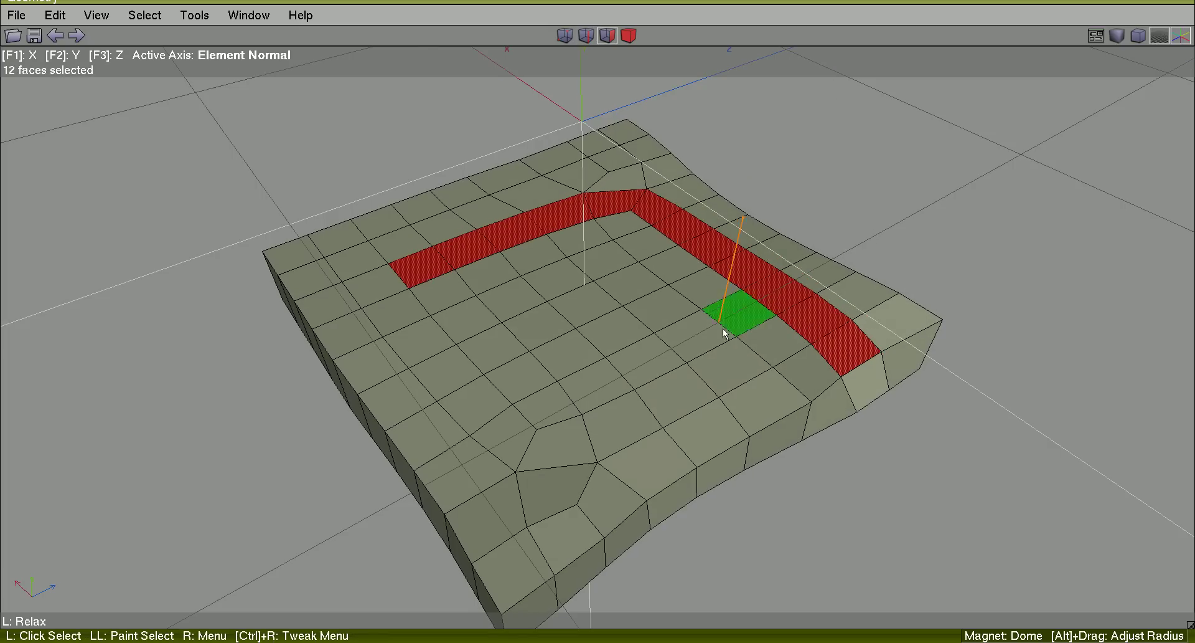
key(space)
Select the face band around the relaxed back corner by growing an edge ring to the slab's side and converting it, and clear the selection
click(590, 205)
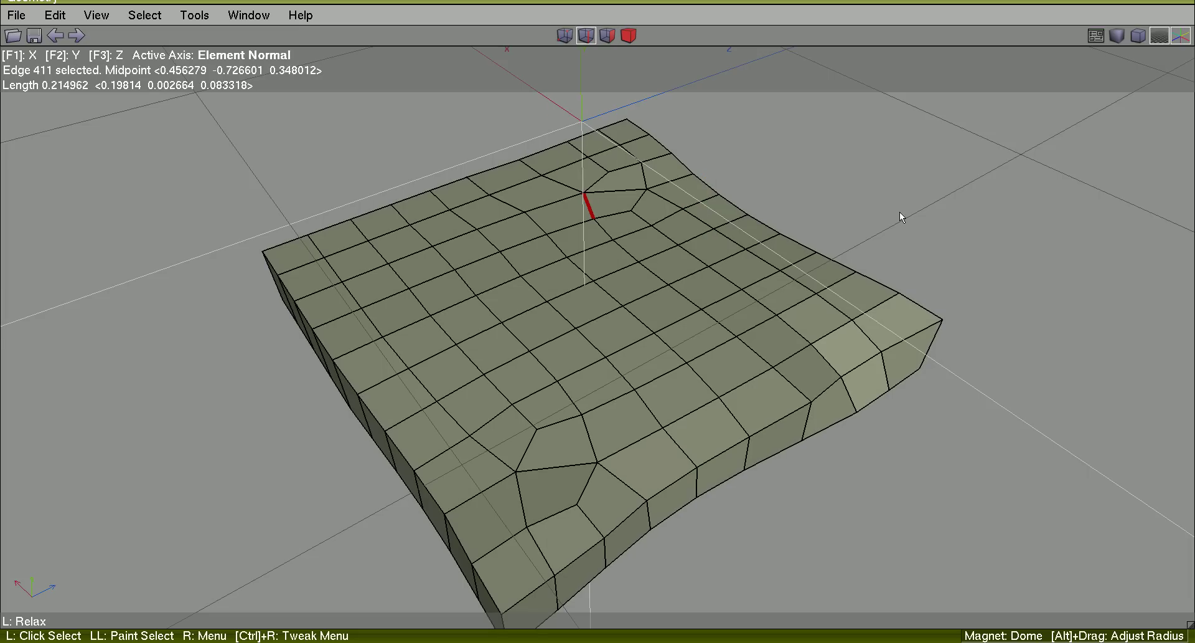
key(g)
key(ctrl+z)
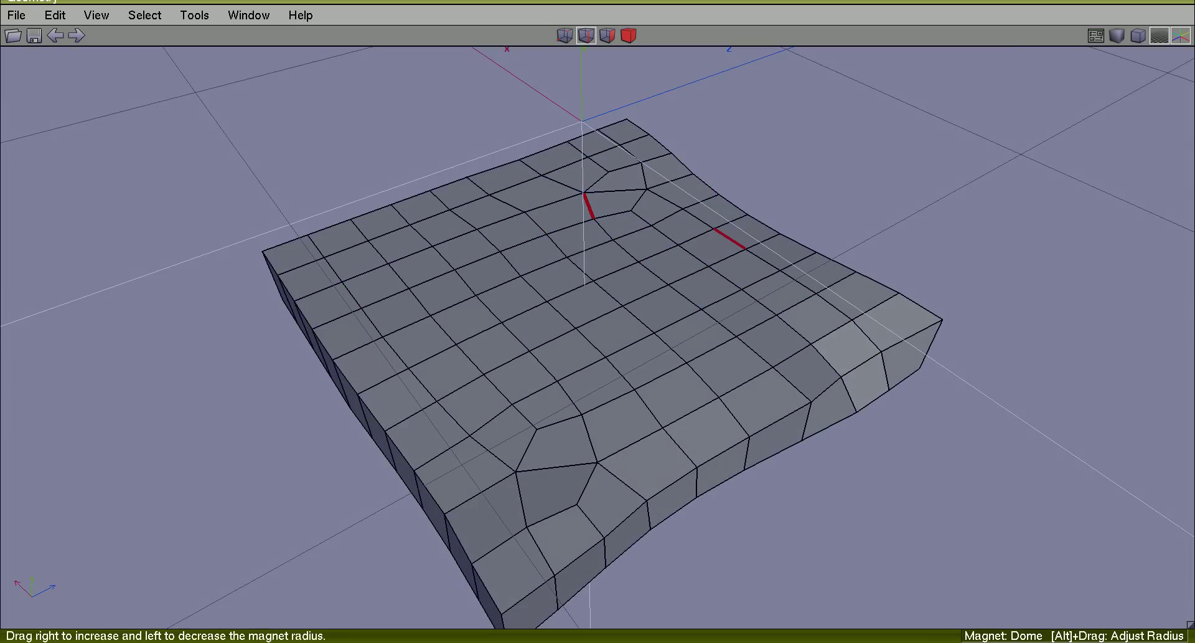
key(F8)
key(F8)
key(F8)
key(F8)
key(F8)
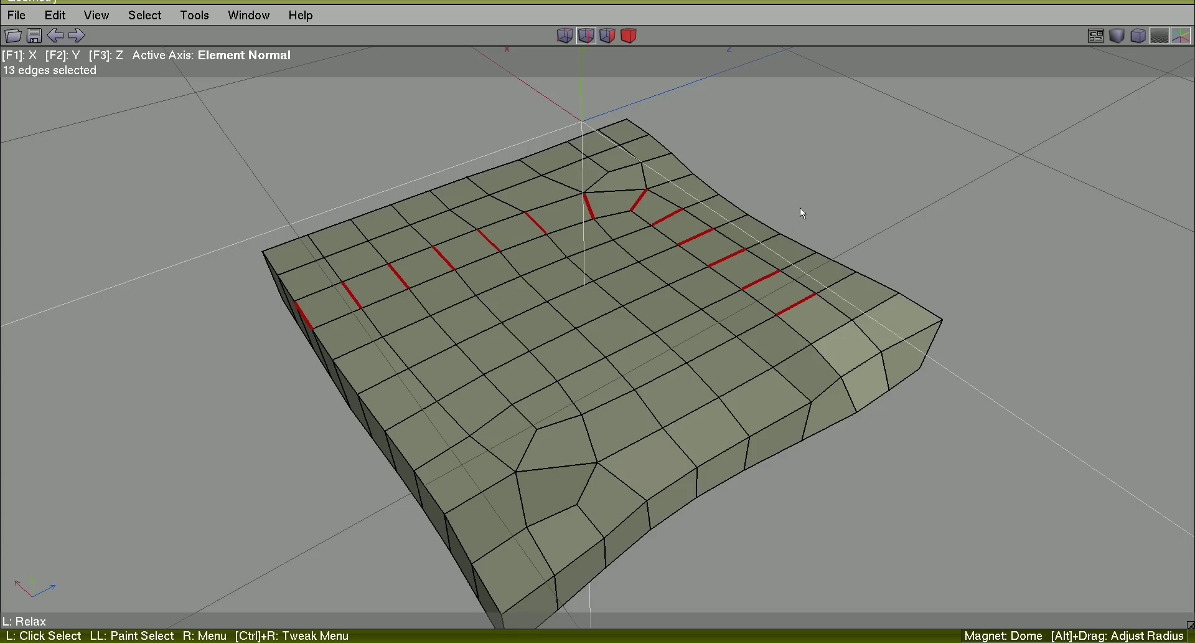
key(f)
alt+middle_drag(937, 245, 905, 270)
key(space)
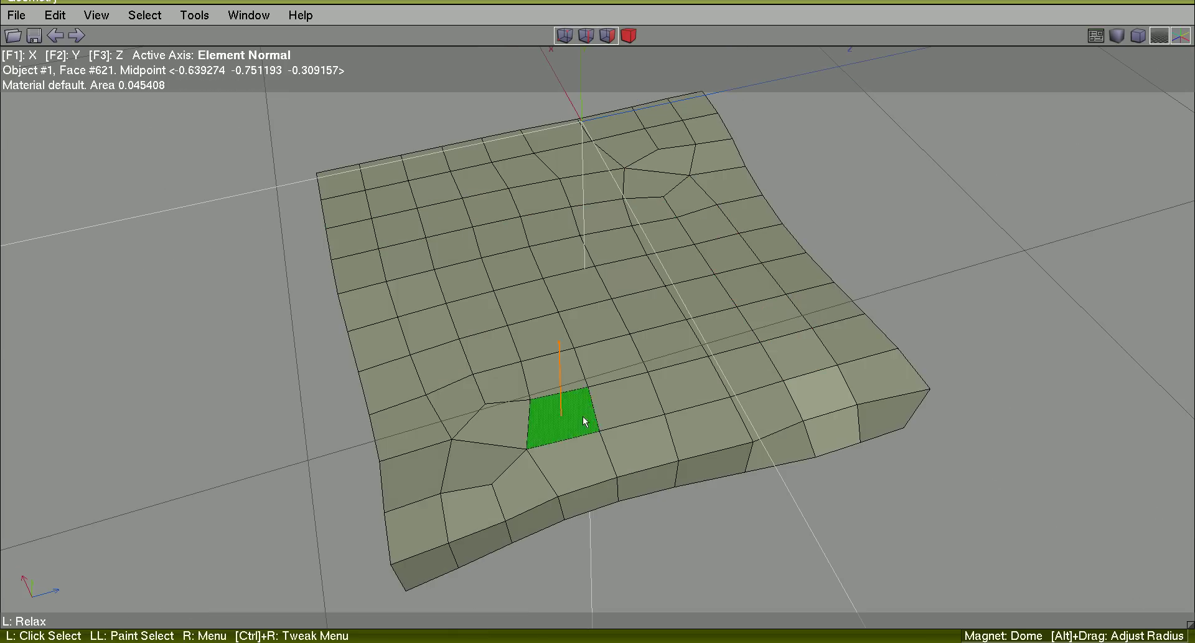
Select the face band around the relaxed front corner by growing an edge ring five times and converting it to faces
click(588, 415)
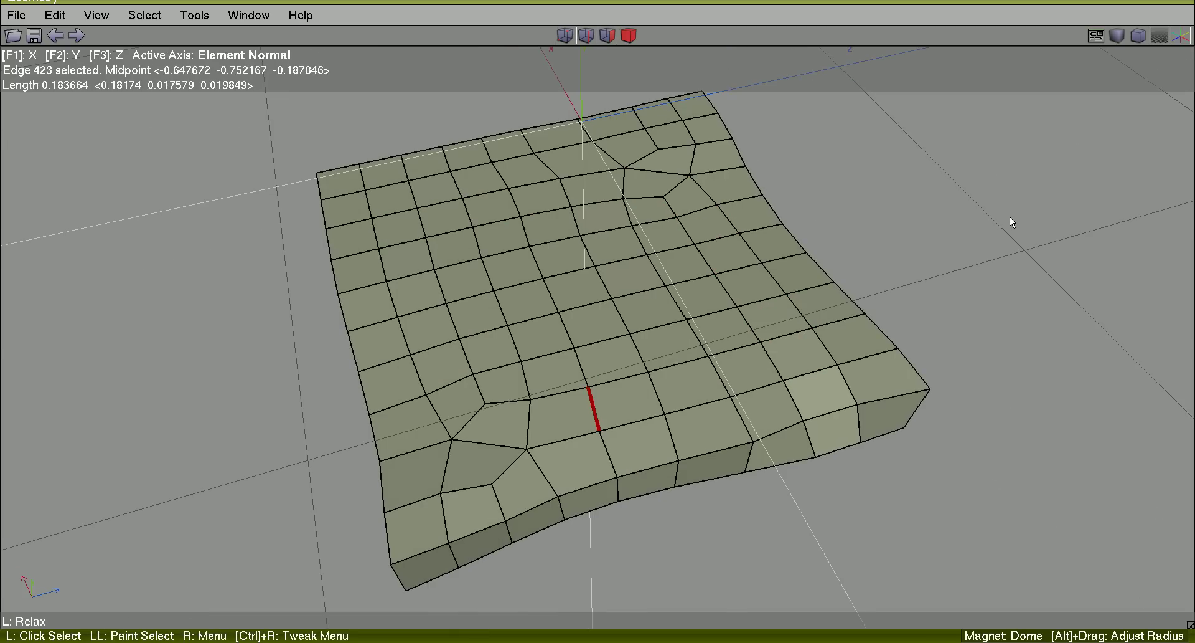
key(F8)
key(F8)
key(F8)
key(F8)
key(F8)
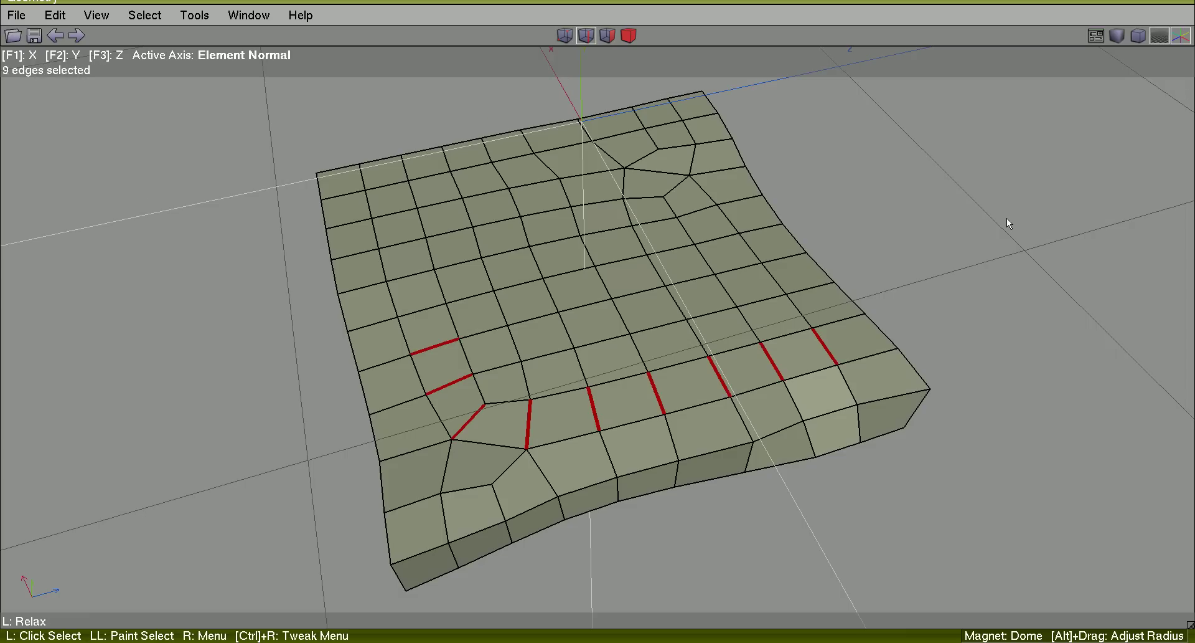
key(f)
mouse_move(1008, 218)
alt+middle_down()
mouse_move(1083, 224)
mouse_move(1088, 209)
mouse_move(953, 216)
mouse_move(1096, 190)
mouse_move(1049, 197)
mouse_move(1067, 165)
mouse_move(1009, 222)
alt+middle_up()
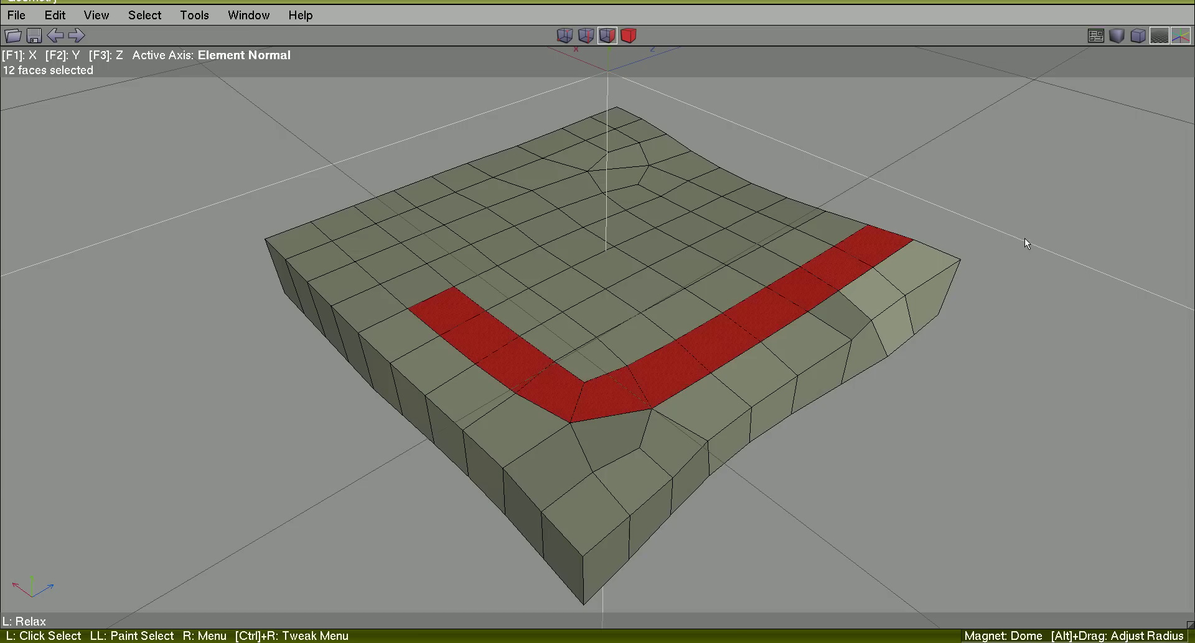